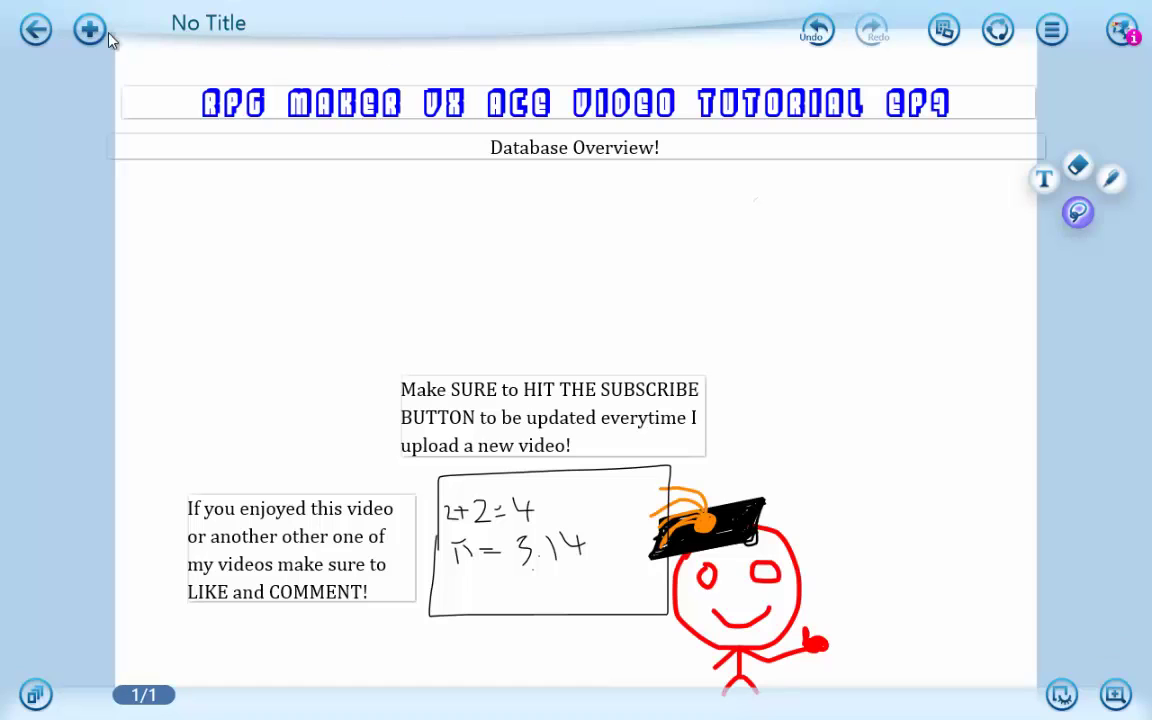
# Start the 10:00 MyTime countdown, then go back to the whiteboard title page
pyautogui.moveTo(3, 147)
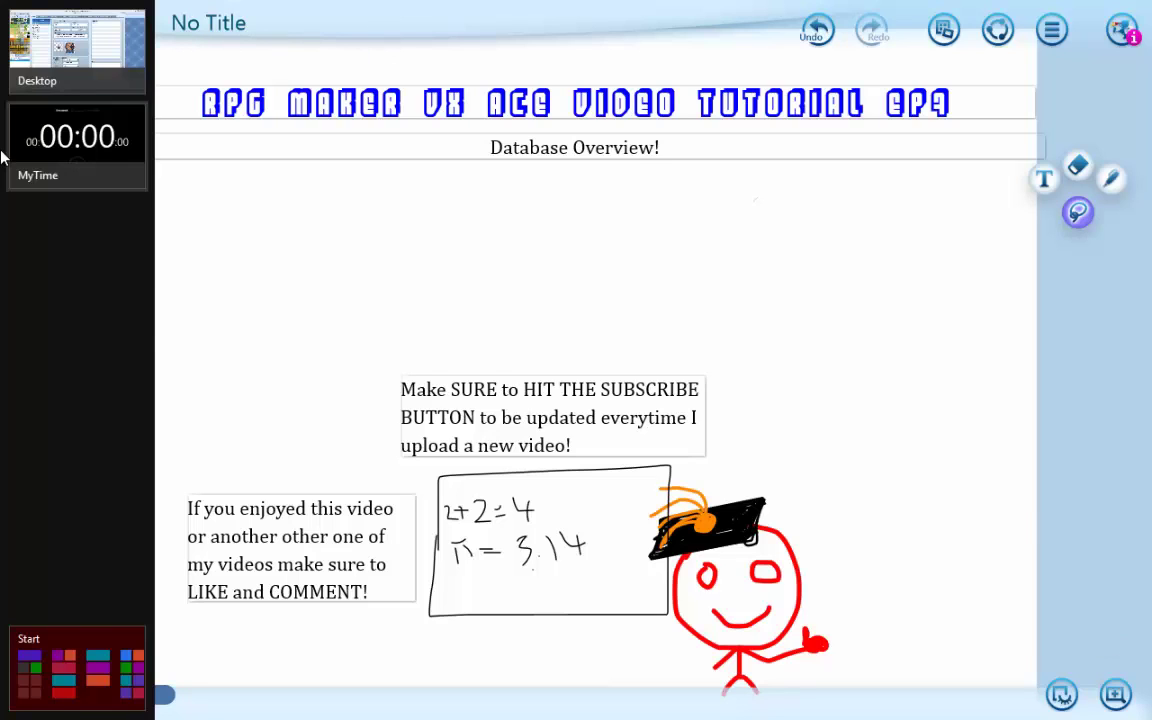
pyautogui.click(72, 129)
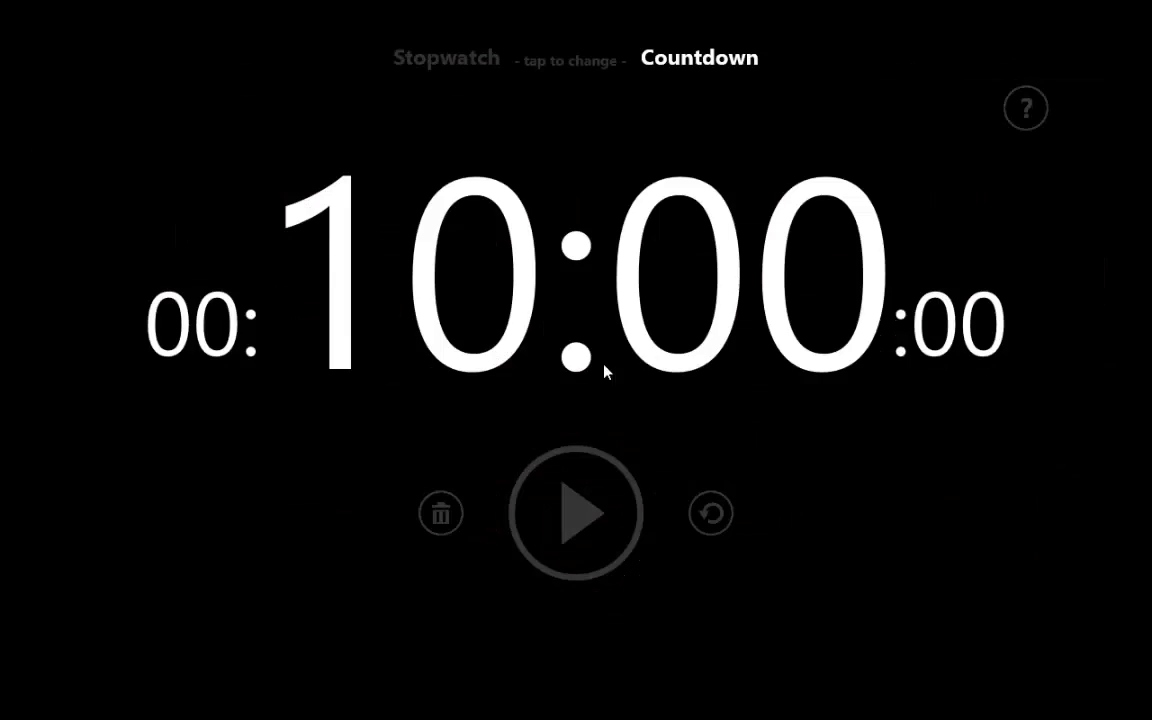
pyautogui.click(581, 507)
pyautogui.click(4, 22)
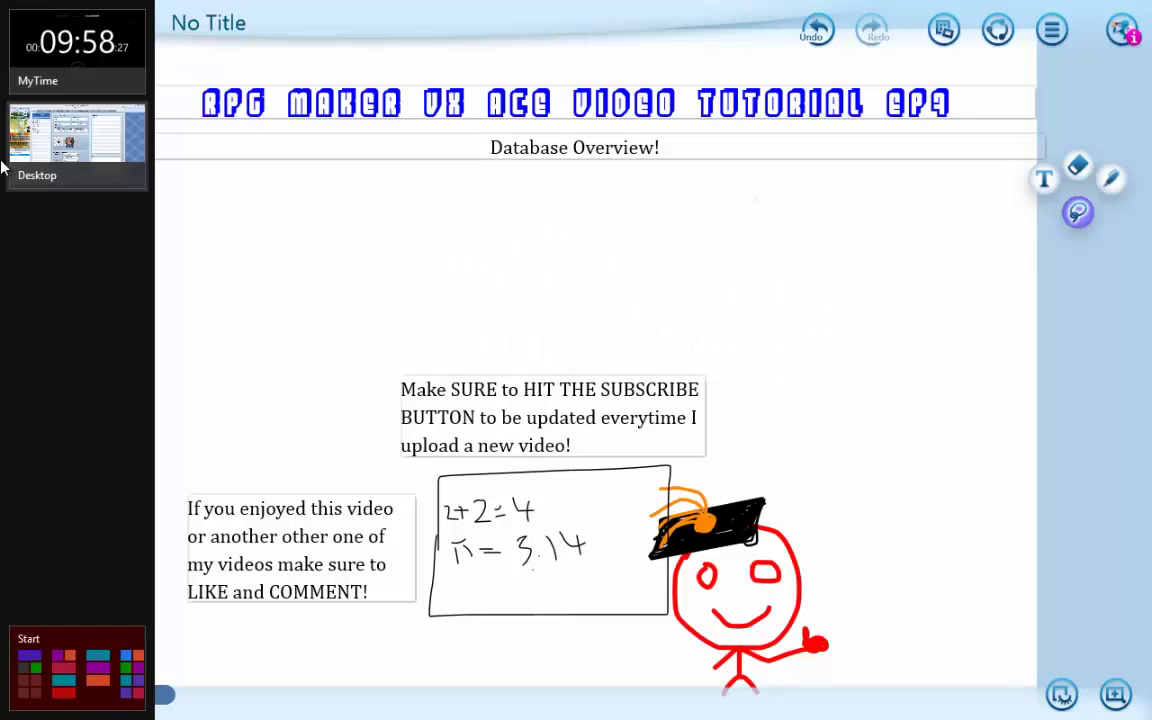
# Close the Database and view the 20 x 20 Tutorial Village map at 1:1 scale
pyautogui.click(13, 165)
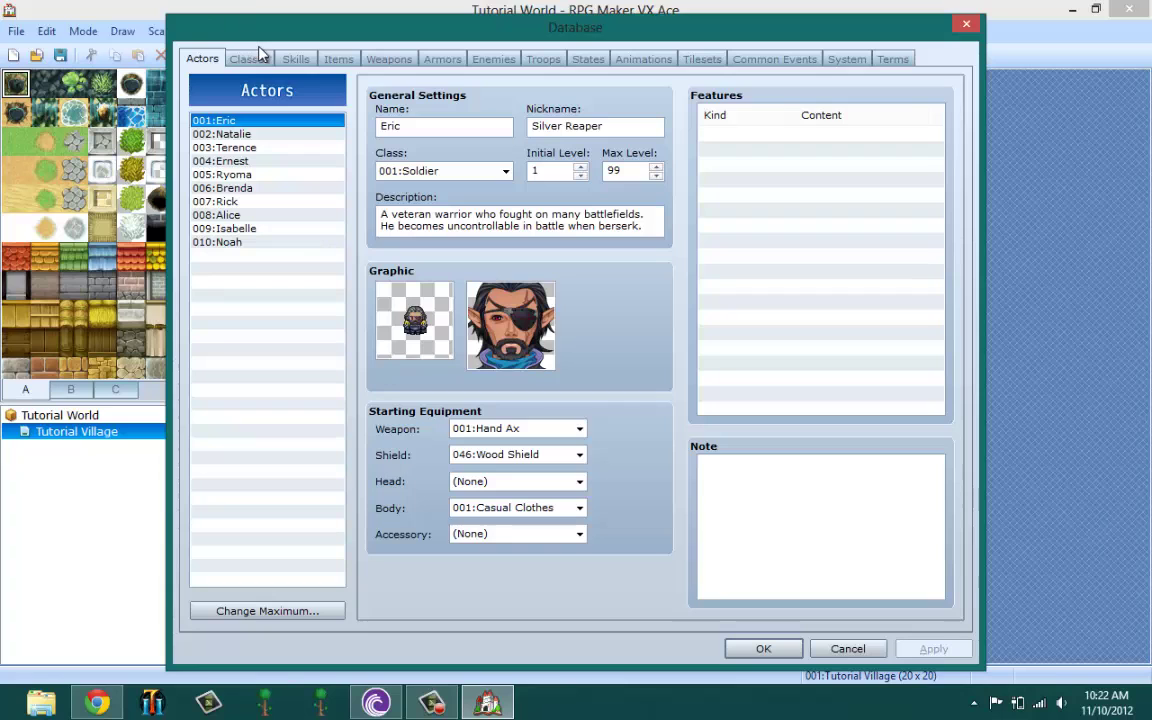
pyautogui.click(965, 25)
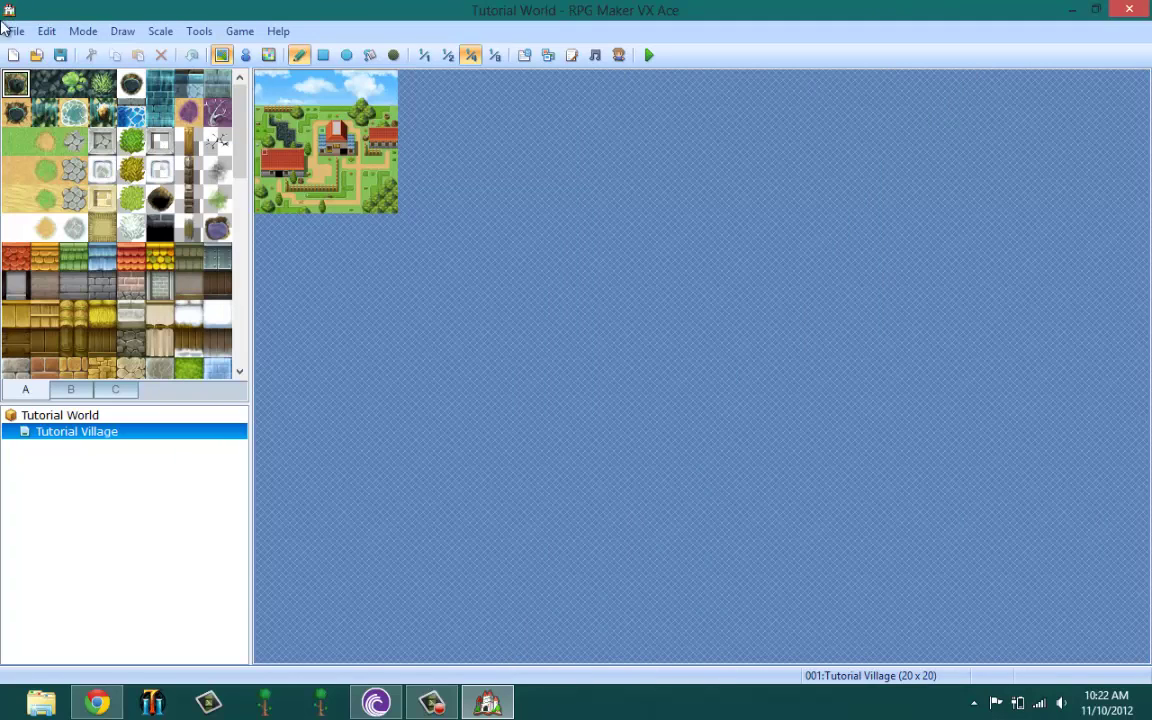
pyautogui.click(424, 55)
pyautogui.click(200, 33)
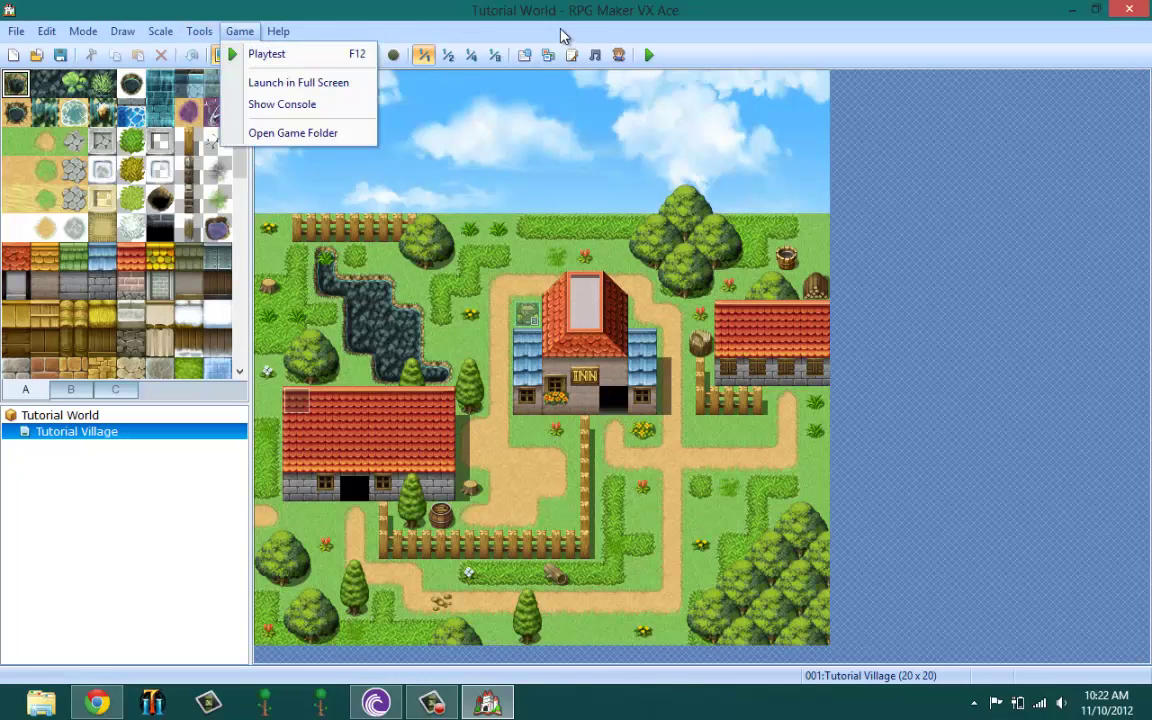
pyautogui.click(505, 35)
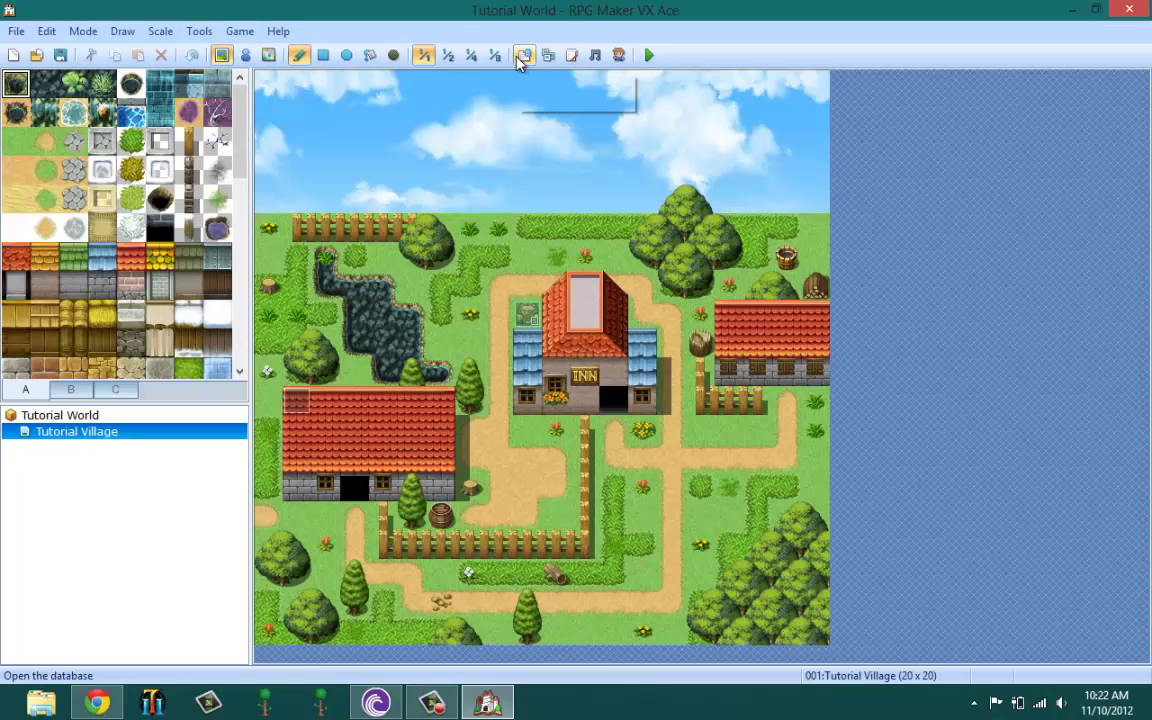
# Reopen the Database and view the Soldier class on the Classes page
pyautogui.click(522, 57)
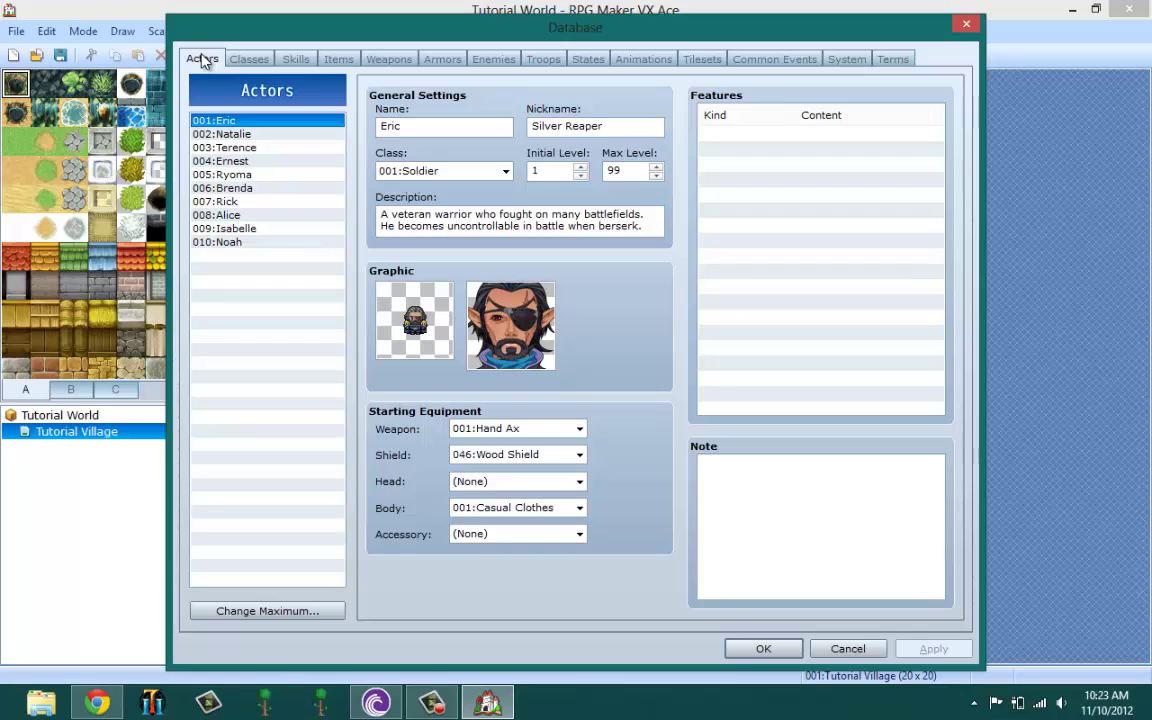
pyautogui.click(248, 59)
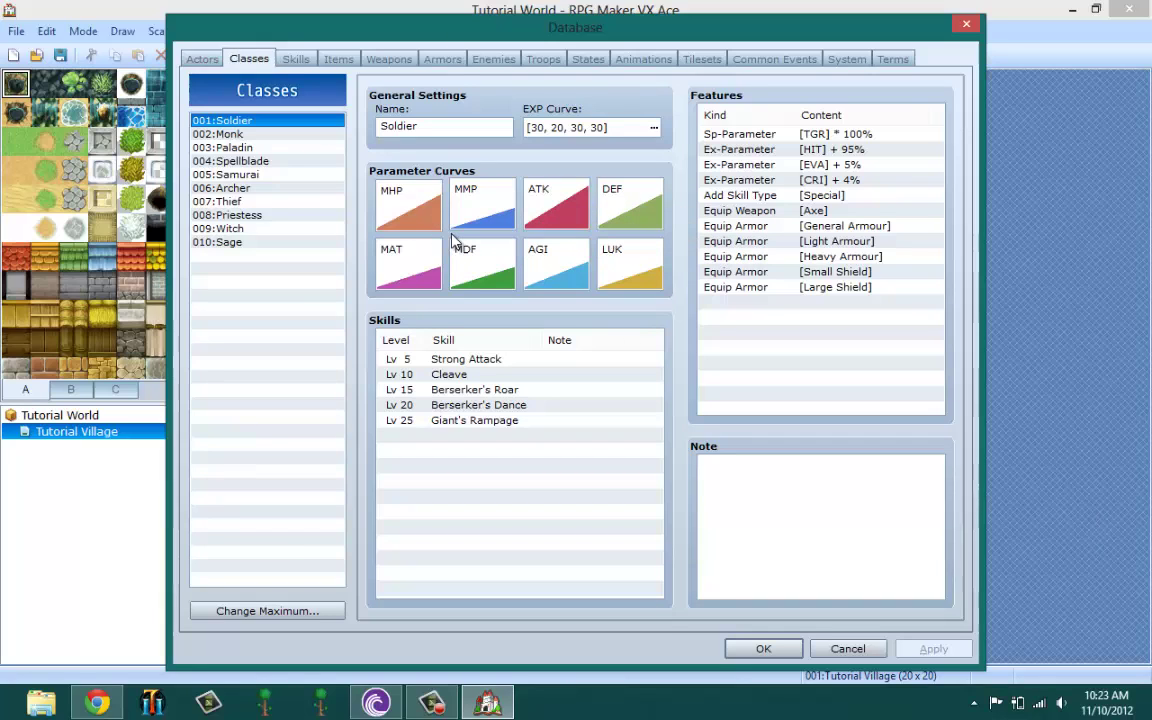
# Revisit Actors and Classes, then view skill 001 Attack and its damage formula
pyautogui.click(195, 58)
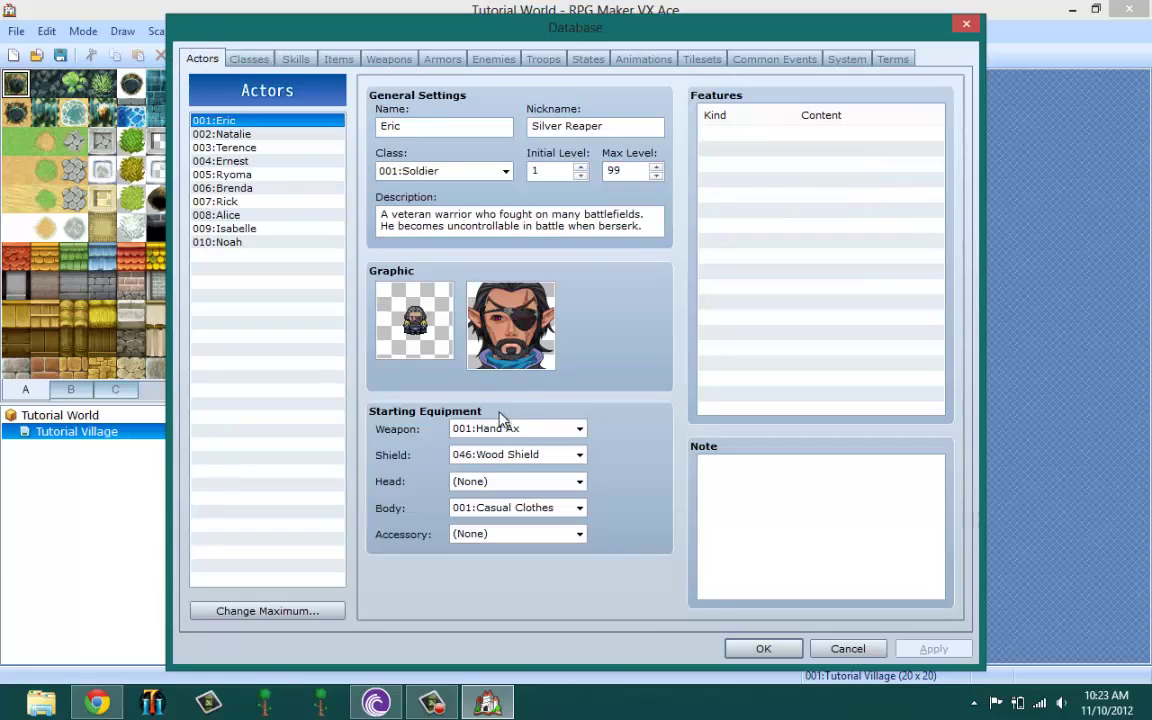
pyautogui.click(246, 58)
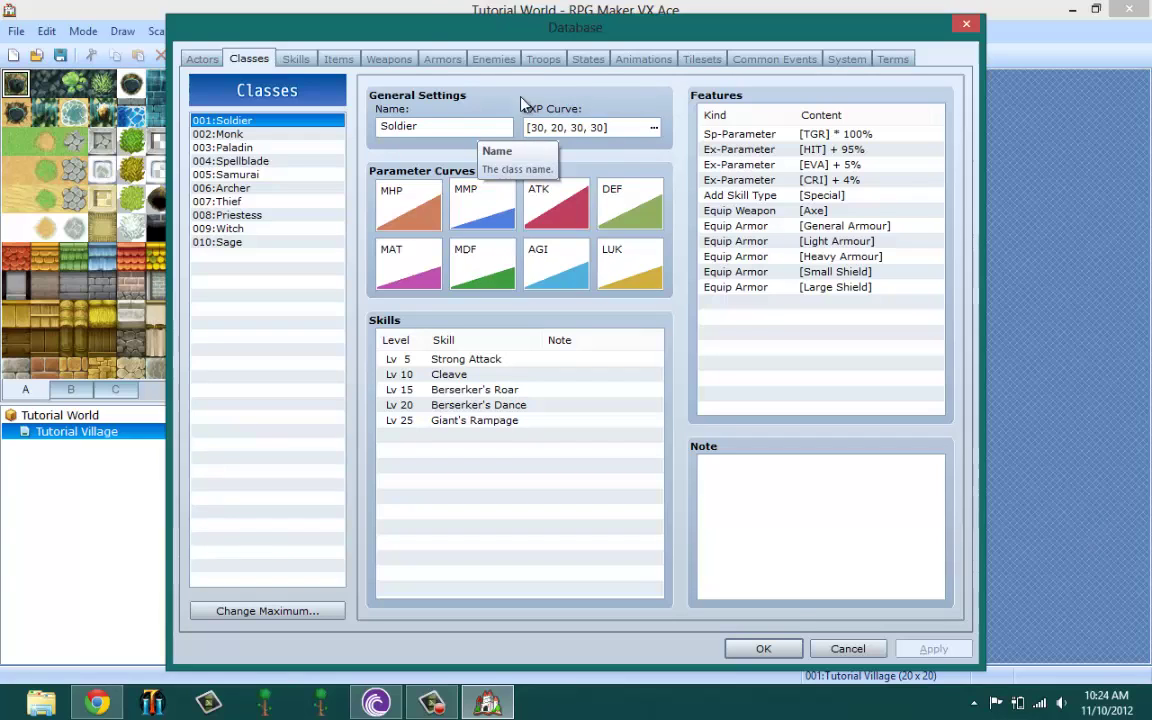
pyautogui.click(288, 60)
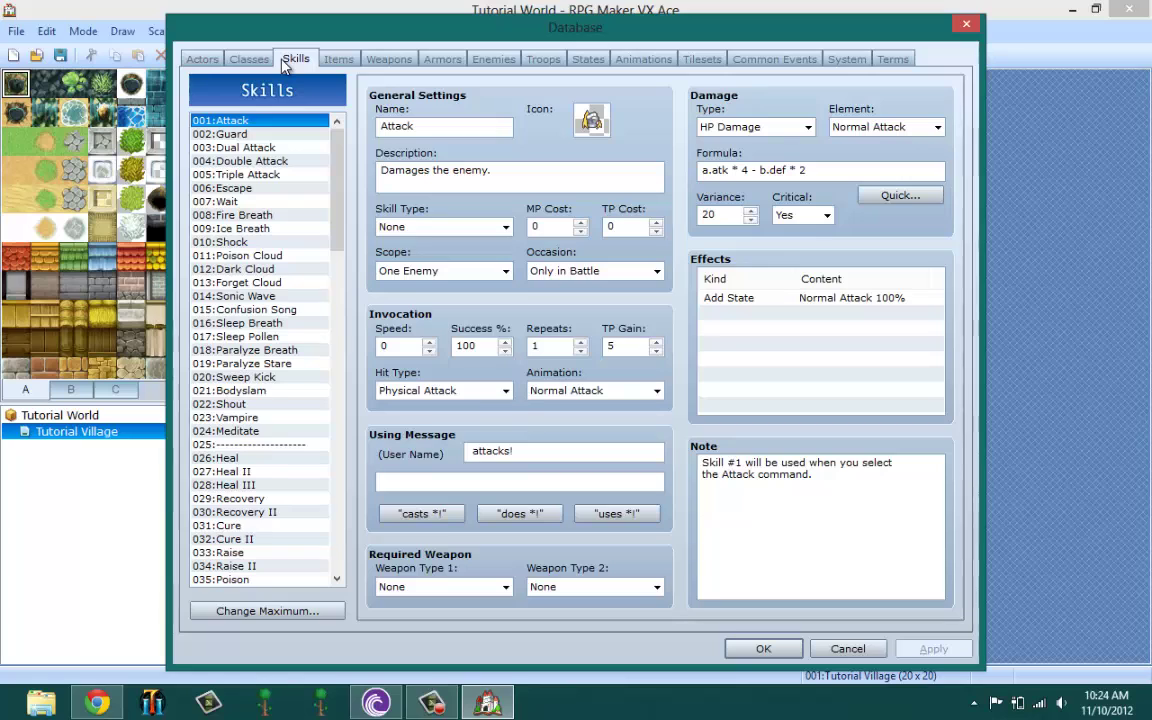
# View 001 Potion (recovers 500 HP, price 50) on the Items page
pyautogui.click(333, 50)
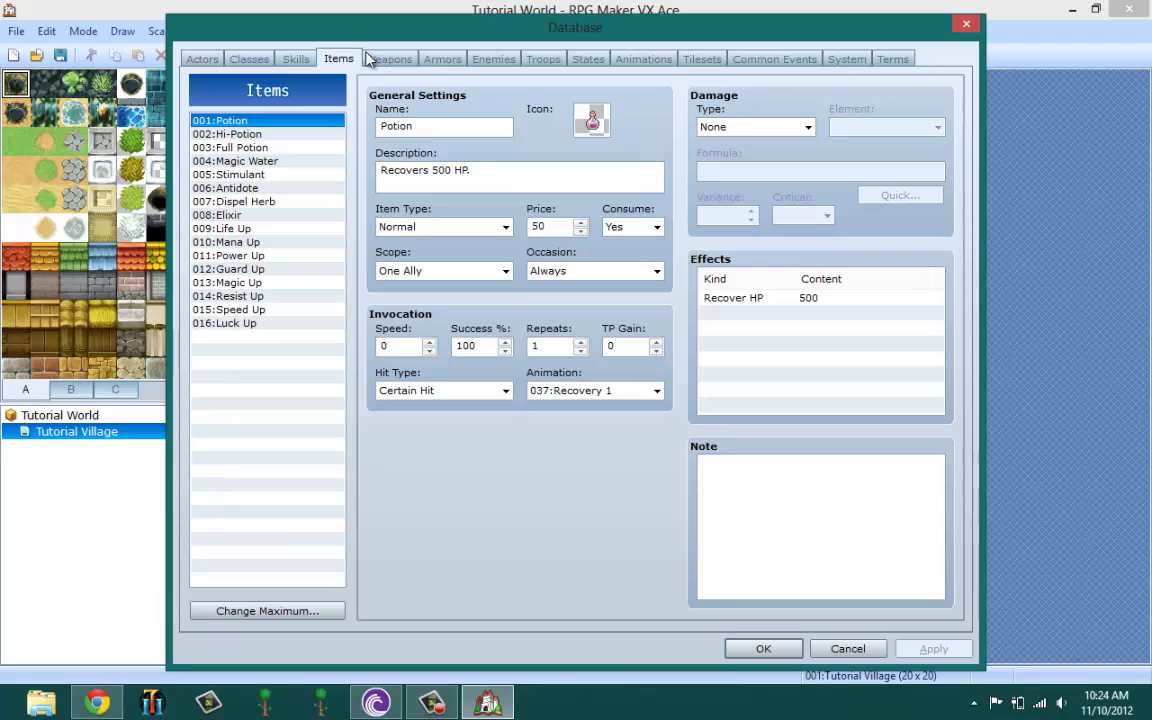
# On the Weapons page, check the weapon type list and keep Hand Ax as Axe
pyautogui.click(378, 59)
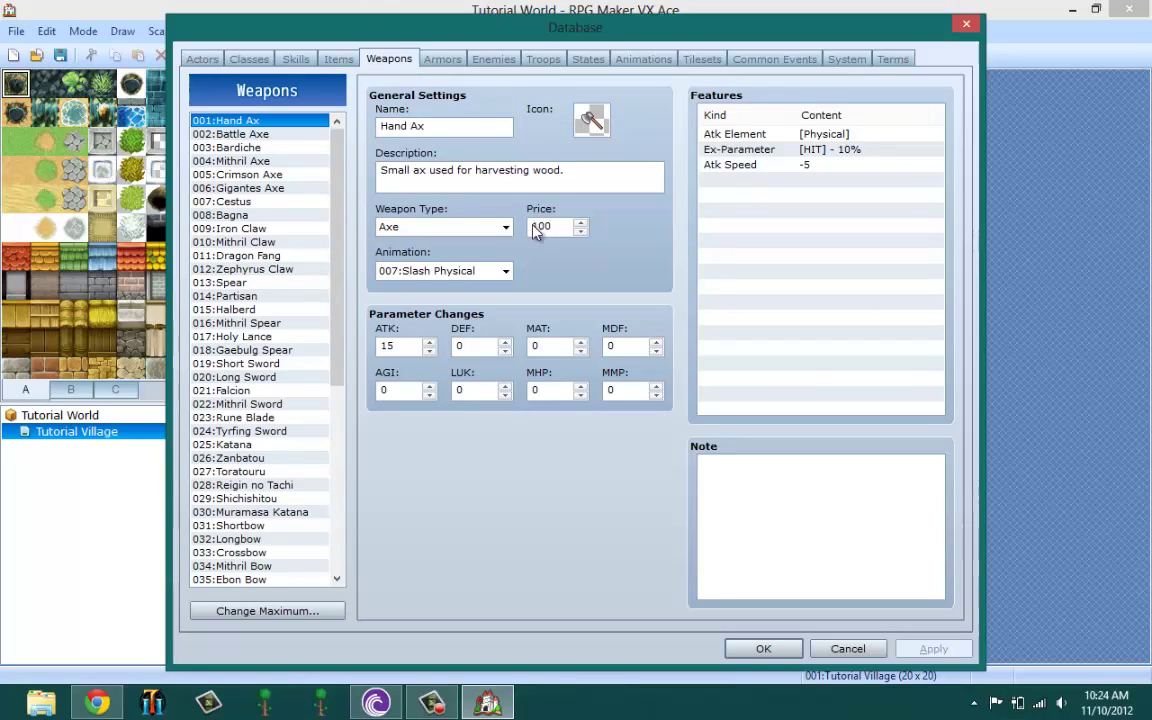
pyautogui.click(488, 228)
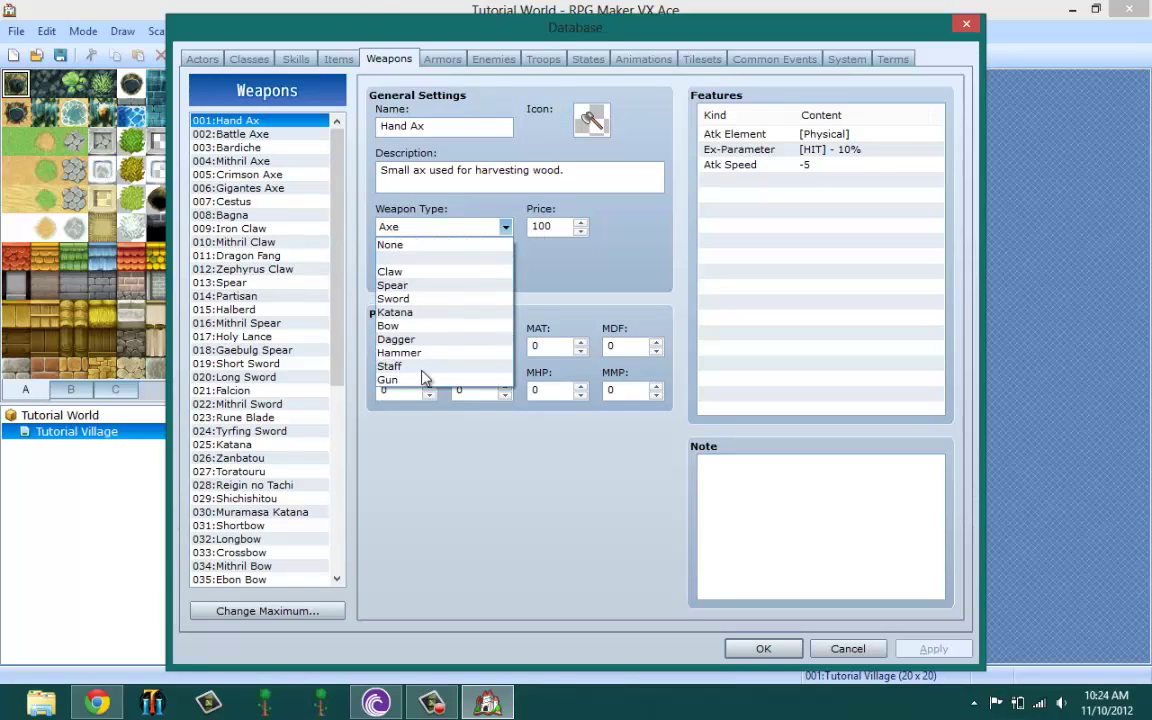
pyautogui.click(445, 259)
pyautogui.click(496, 227)
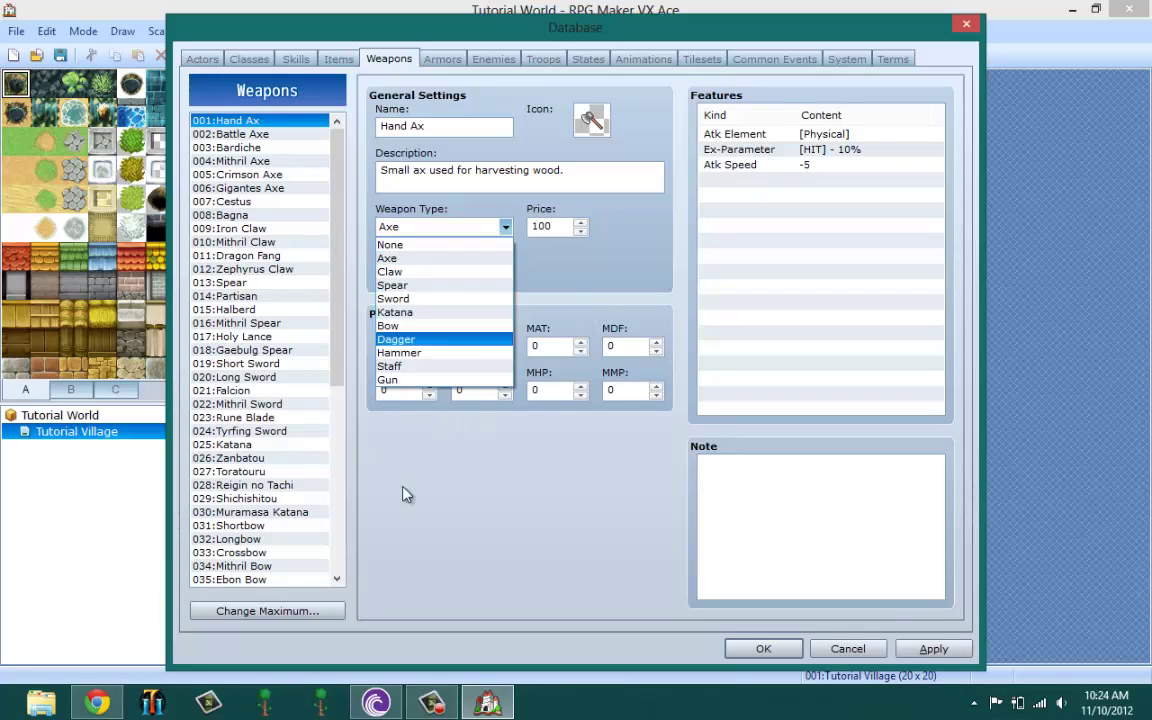
pyautogui.click(533, 284)
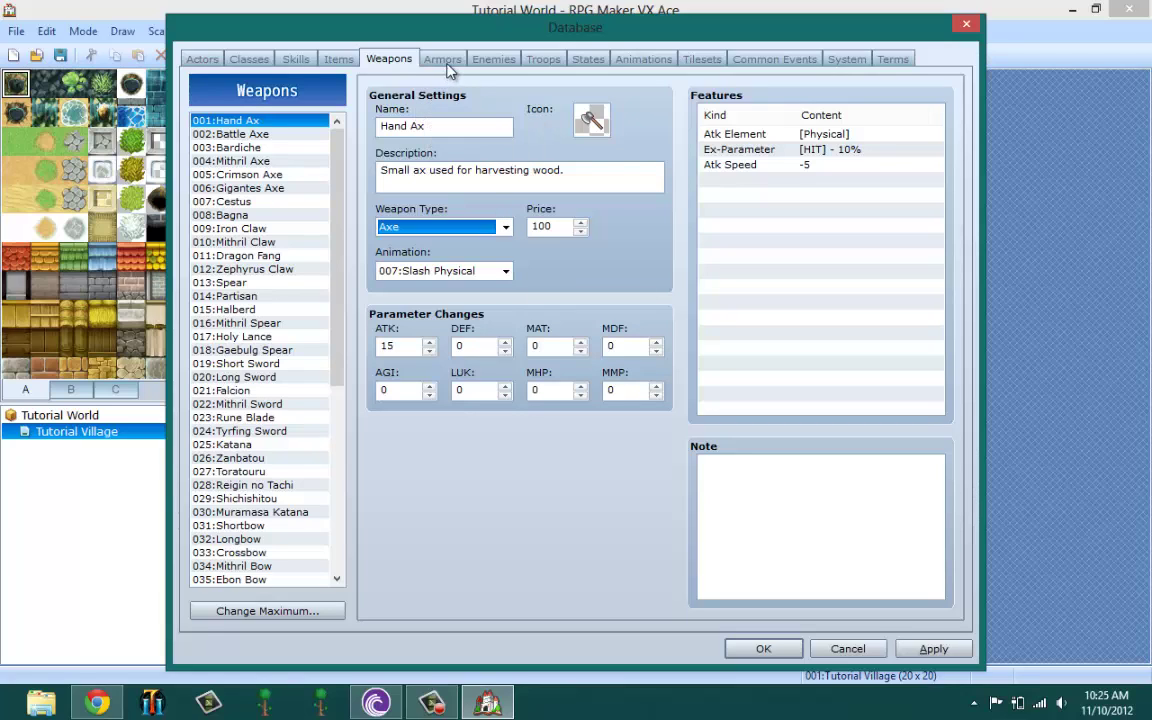
pyautogui.click(600, 120)
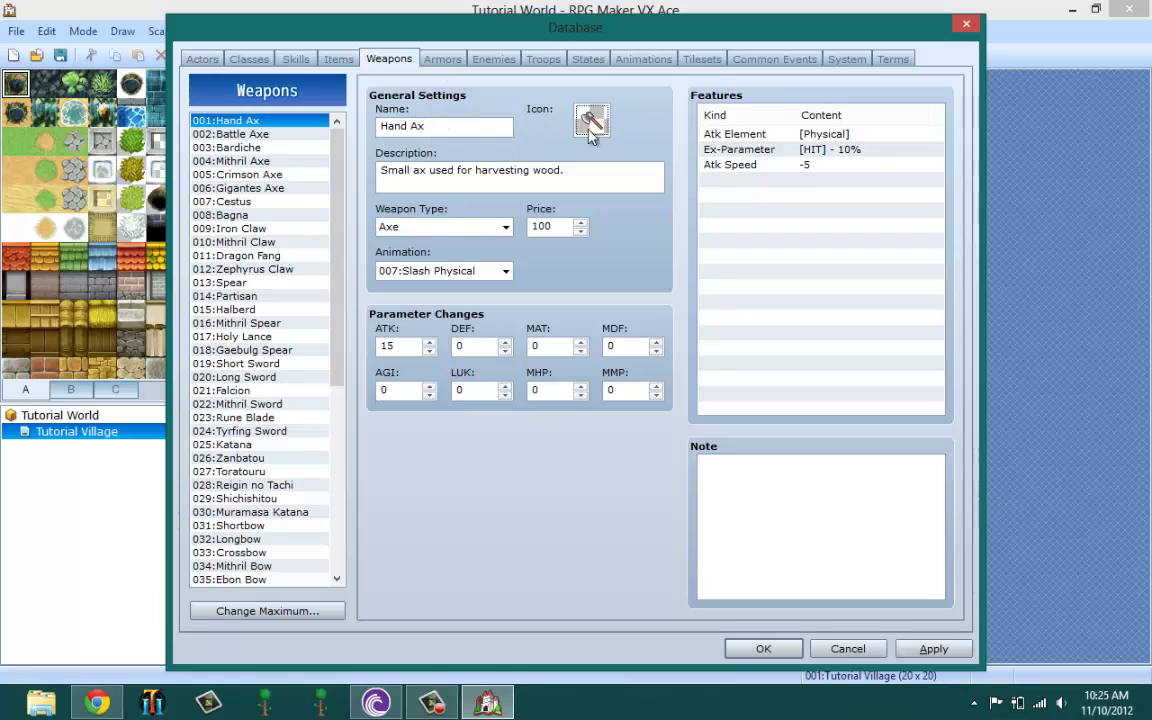
# Compare the Items and Weapons pages, then view 001 Casual Clothes on Armors
pyautogui.click(350, 59)
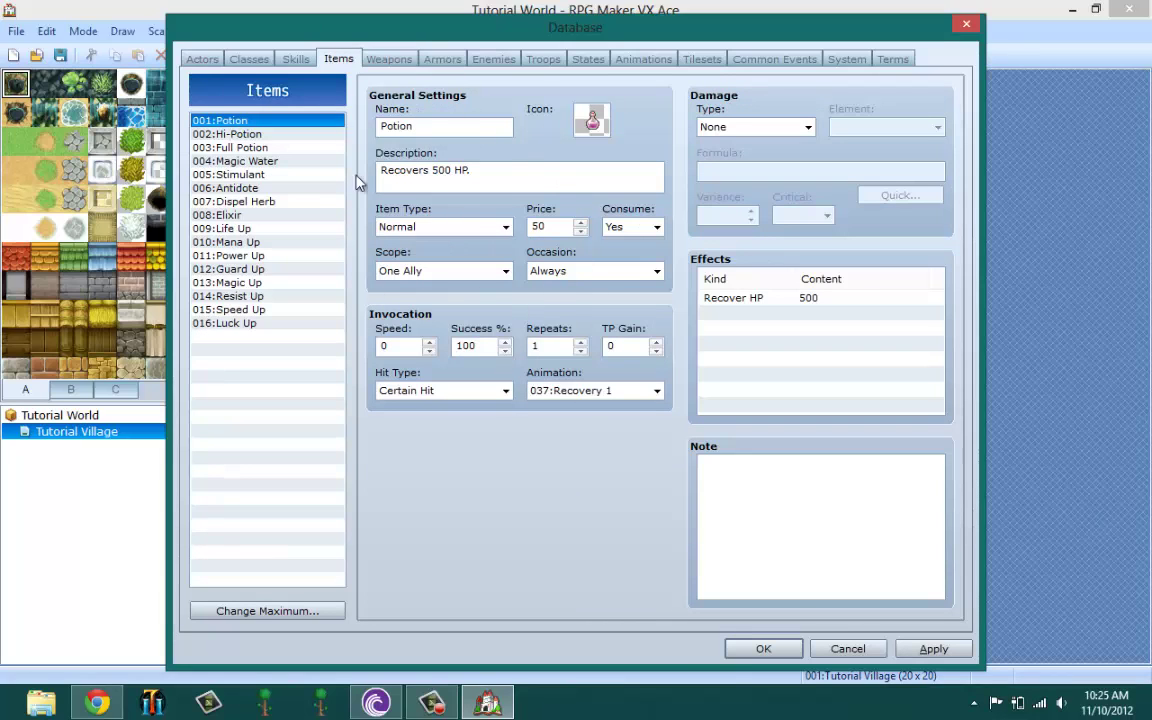
pyautogui.click(388, 60)
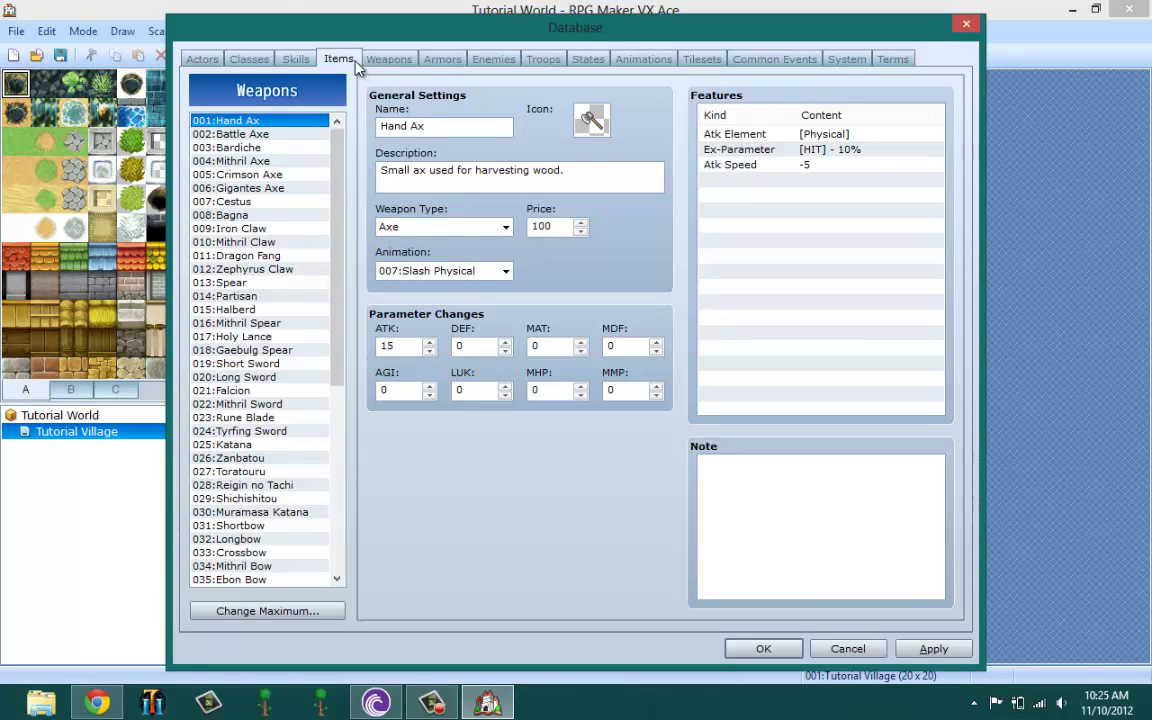
pyautogui.click(340, 60)
pyautogui.click(386, 62)
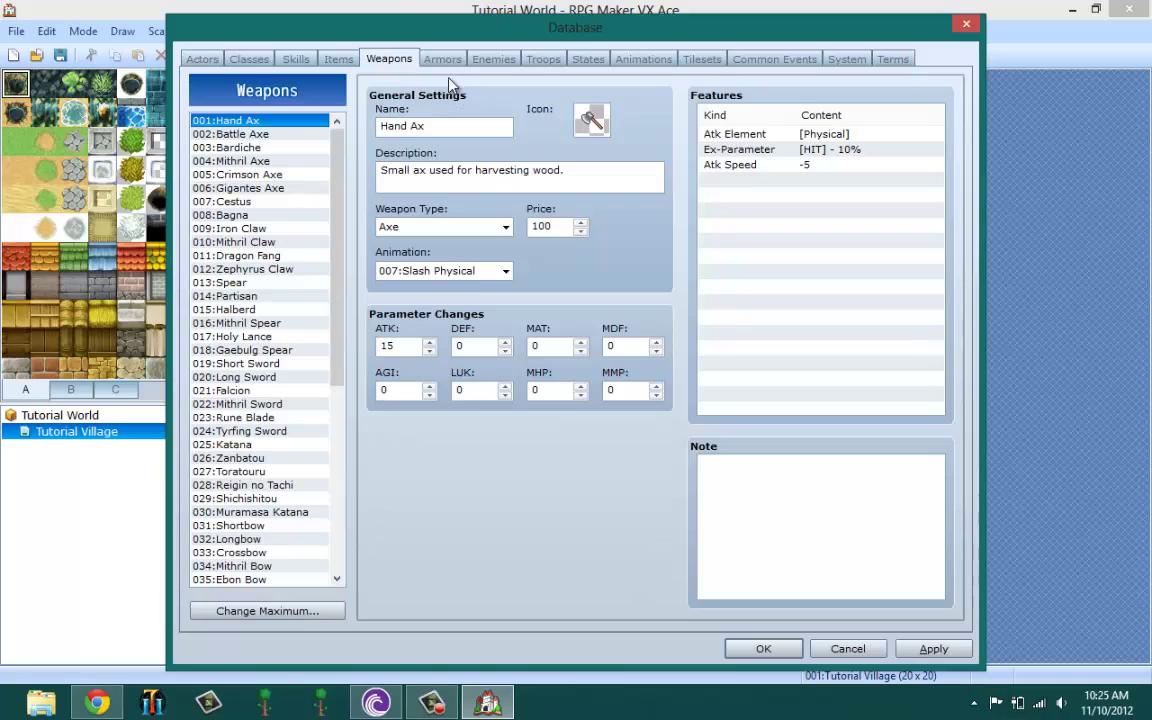
pyautogui.click(444, 60)
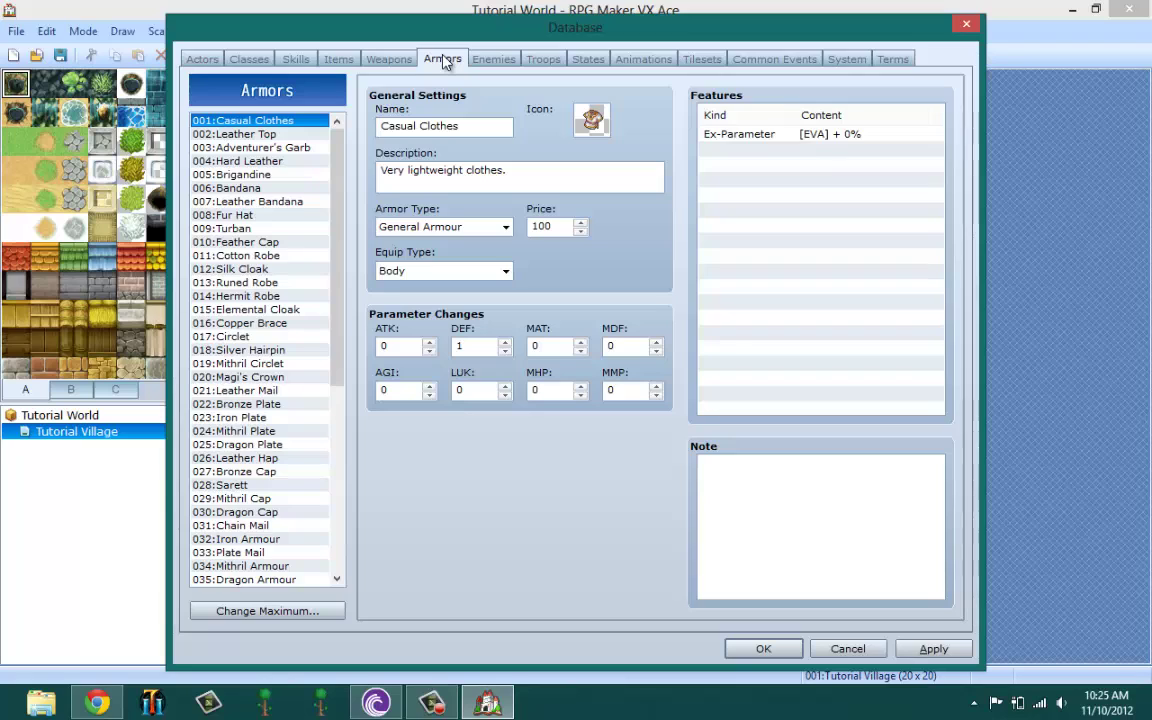
# Keep General Armour, compare Weapons and Armors, then view 001 Slime's enemy stats
pyautogui.click(471, 228)
pyautogui.click(389, 197)
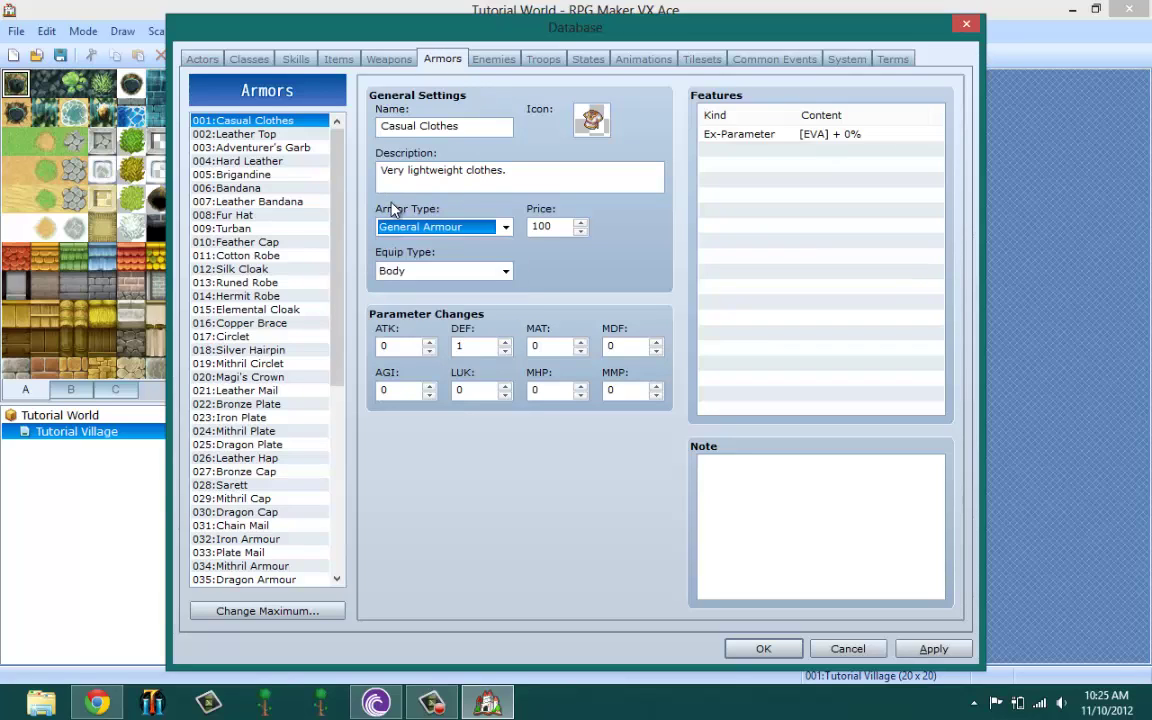
pyautogui.click(389, 59)
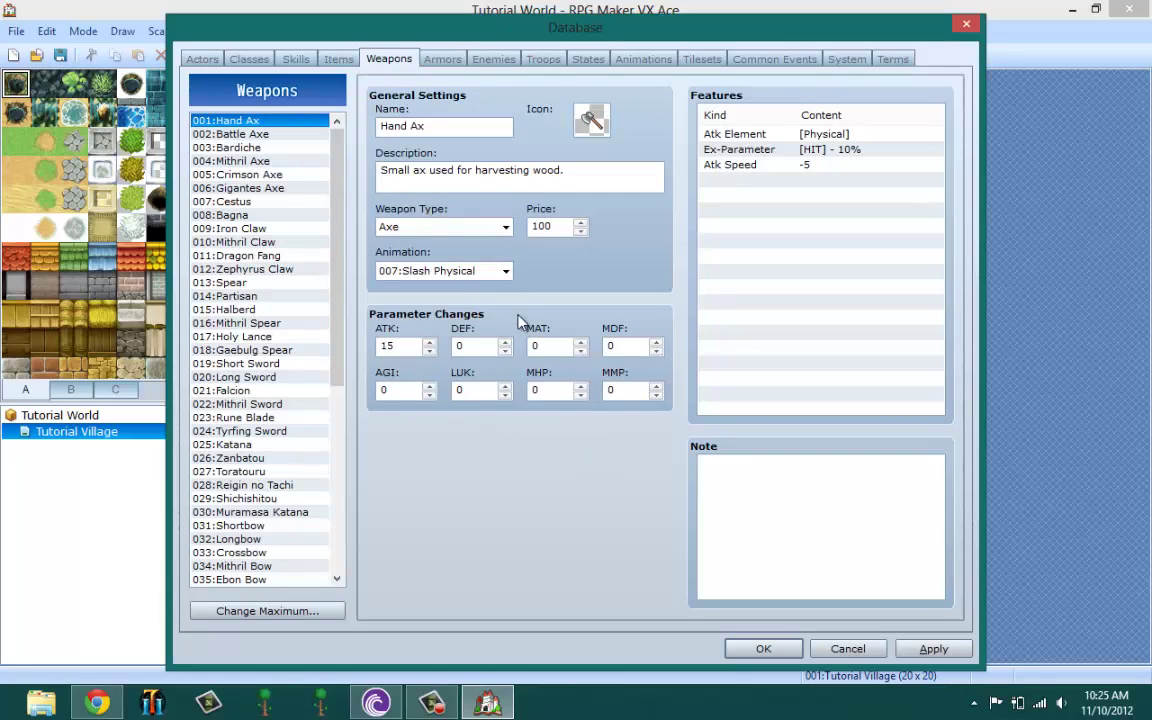
pyautogui.click(442, 58)
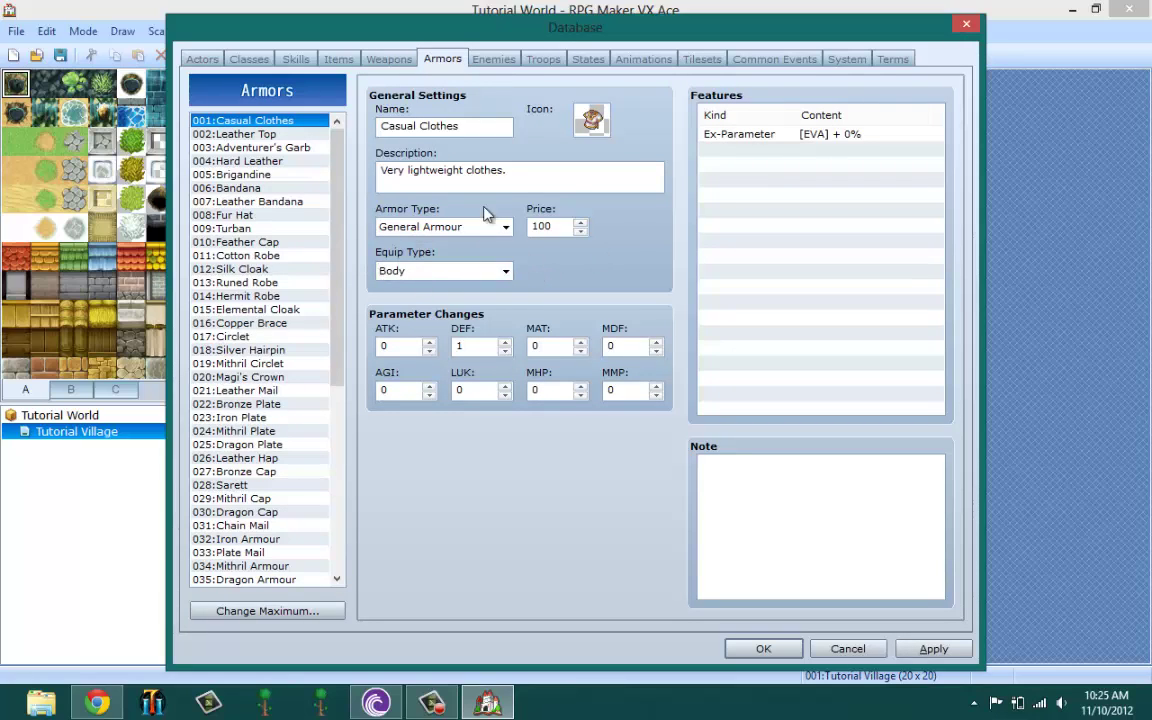
pyautogui.click(389, 58)
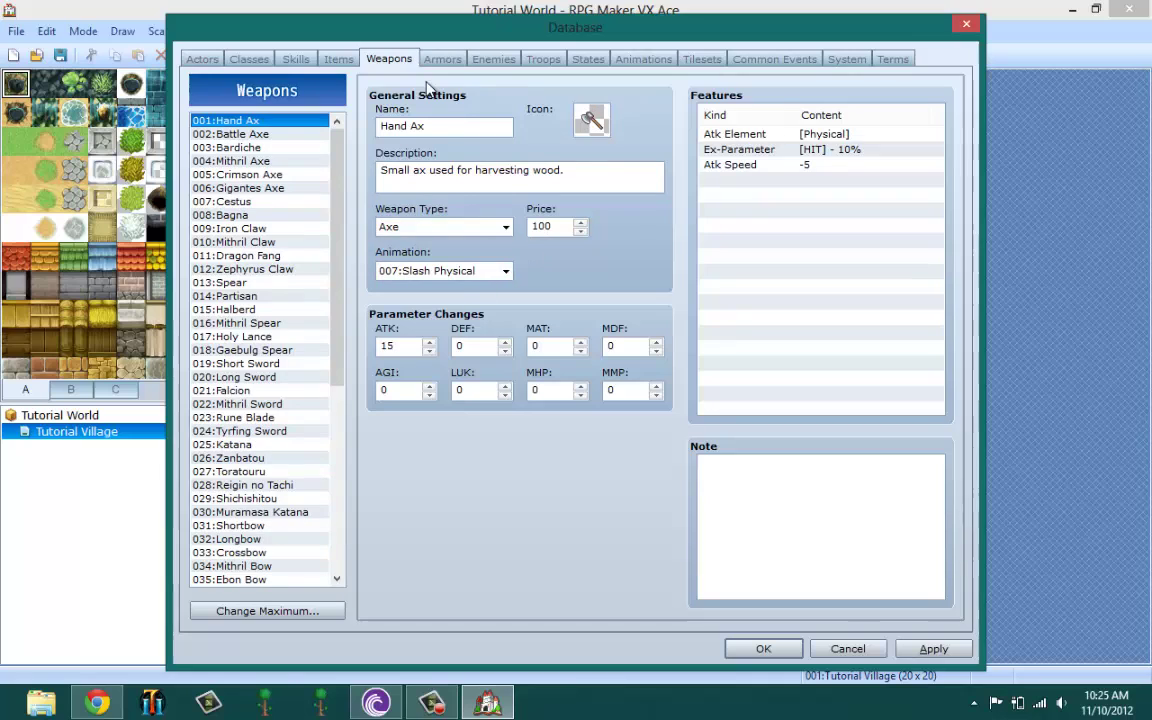
pyautogui.click(490, 59)
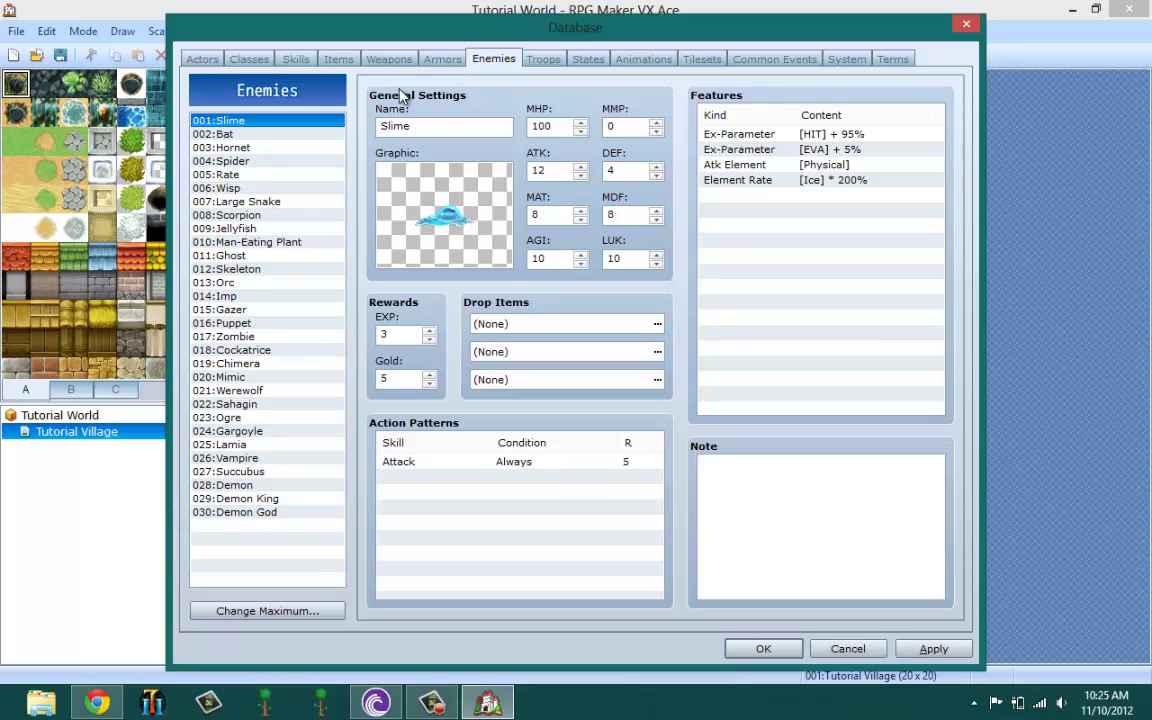
# View troop 001 Slime*2 and try adding another Slime to it
pyautogui.click(541, 62)
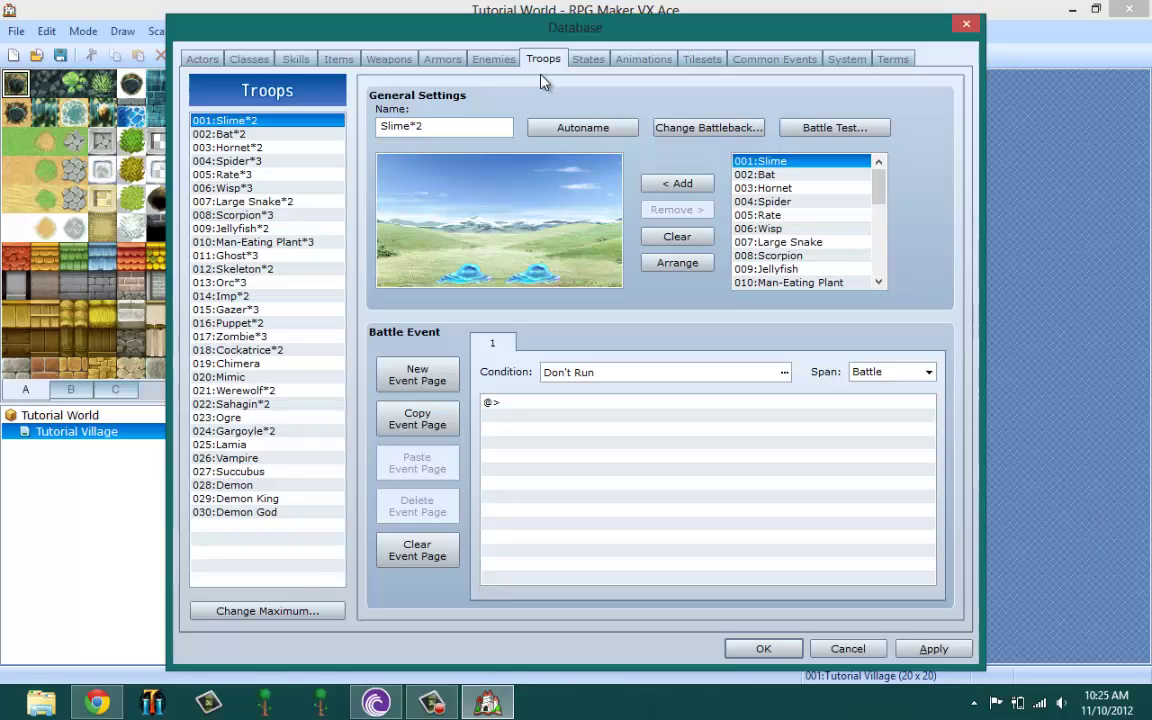
pyautogui.click(678, 184)
pyautogui.click(678, 184)
pyautogui.click(680, 185)
pyautogui.click(680, 185)
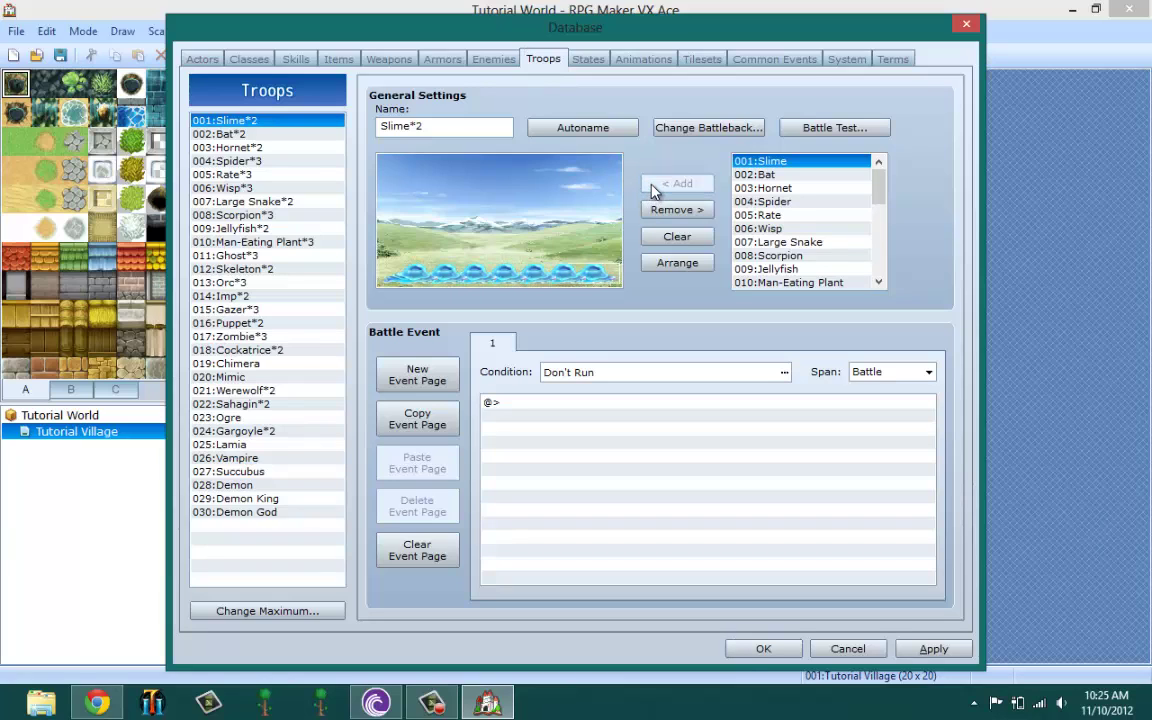
pyautogui.click(680, 185)
pyautogui.click(680, 185)
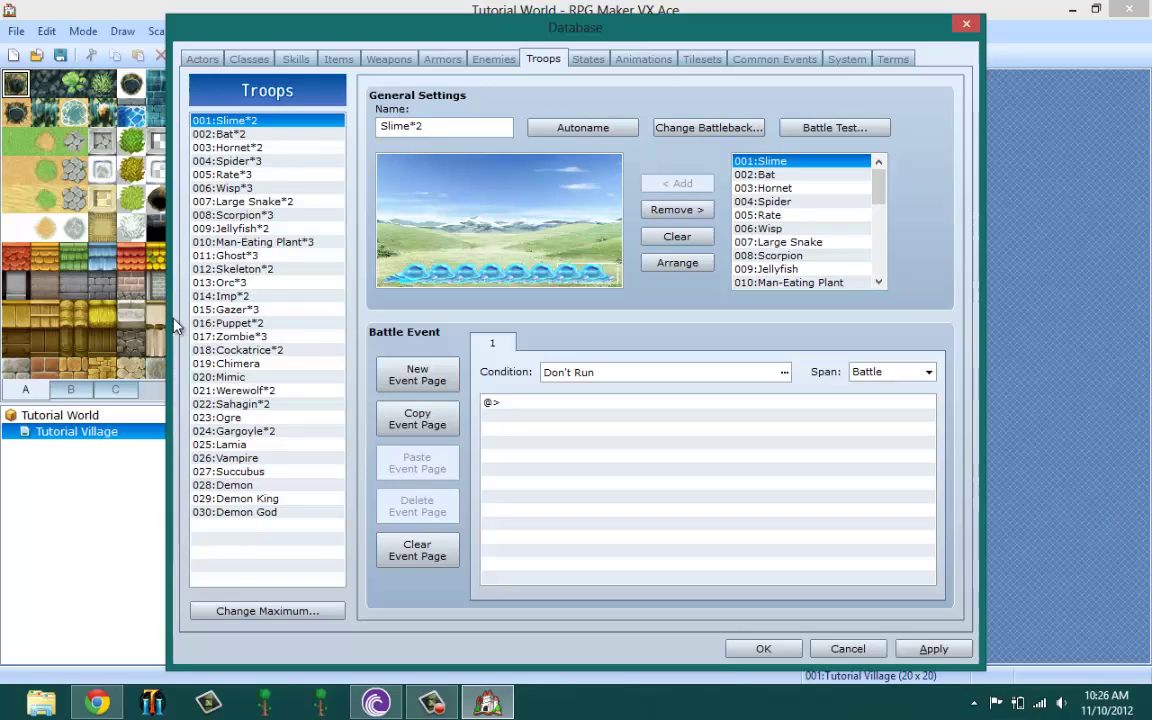
# Review states like Death, then view 001 Hit Physical using the Attack1 graphic
pyautogui.click(581, 61)
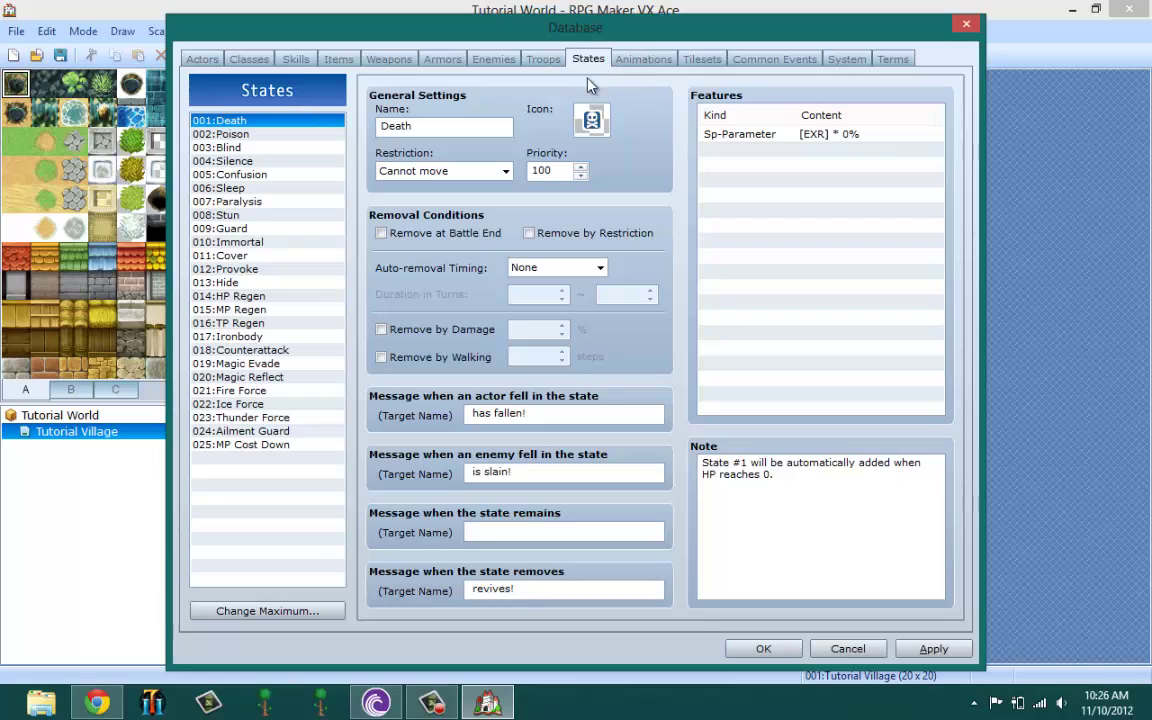
pyautogui.click(637, 58)
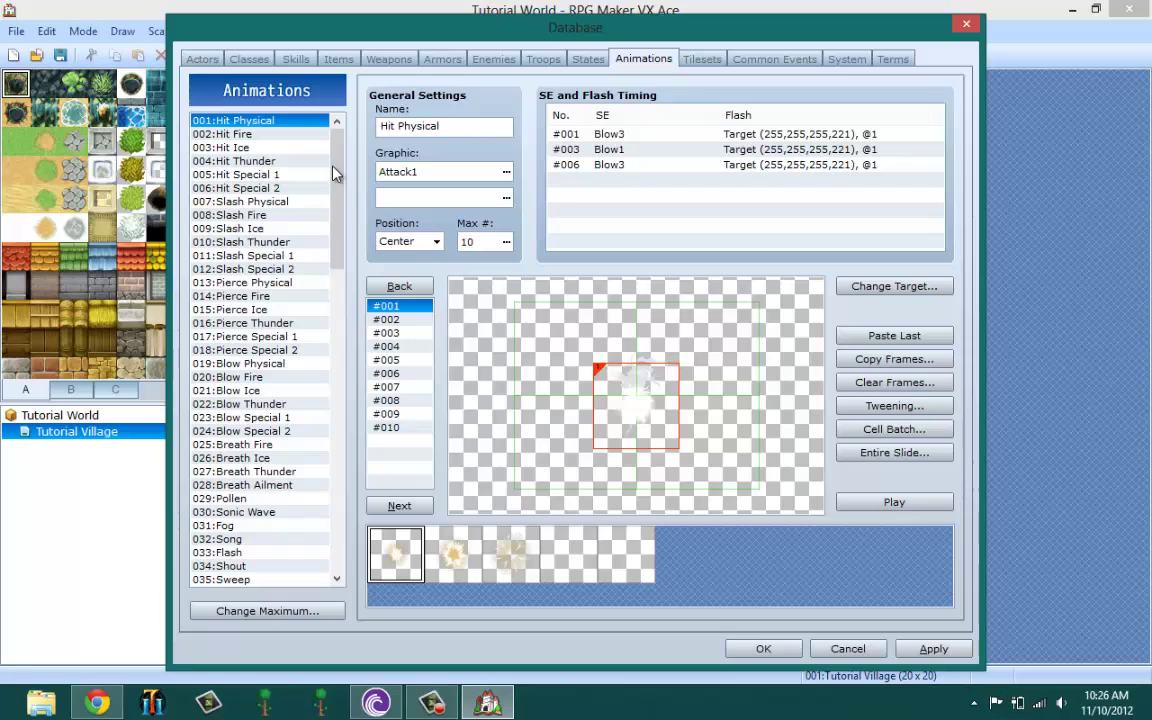
# Scroll the animation list and select 091 Shoot Normal (Gun1, 15 frames)
pyautogui.scroll(-1, 337, 253)
pyautogui.moveTo(337, 253); pyautogui.dragTo(337, 125)
pyautogui.click(240, 323)
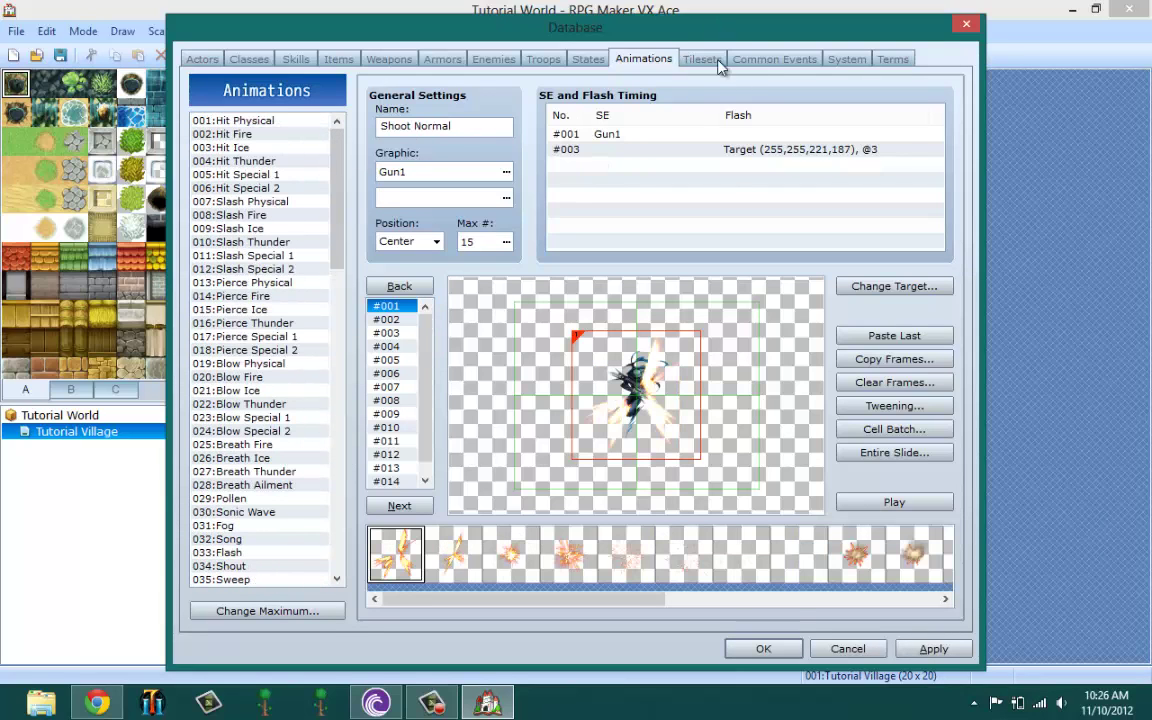
# On the Tilesets page, compare the Exterior, Interior and Field tilesets
pyautogui.click(703, 60)
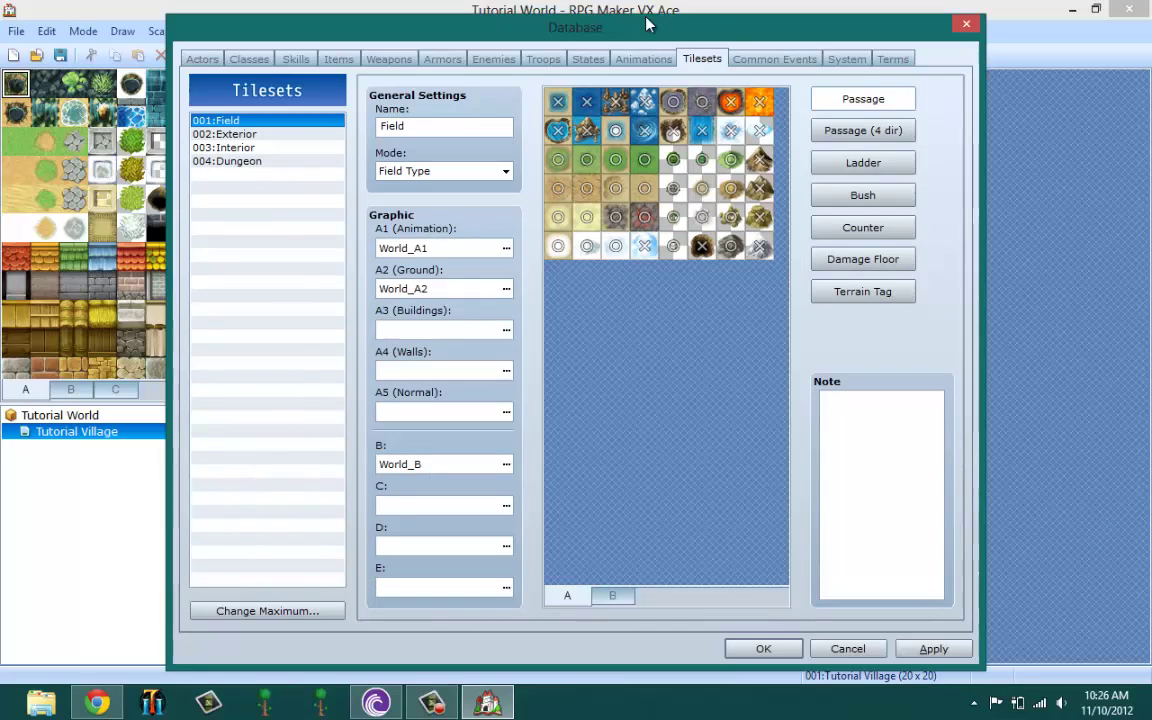
pyautogui.moveTo(690, 25); pyautogui.dragTo(797, 21)
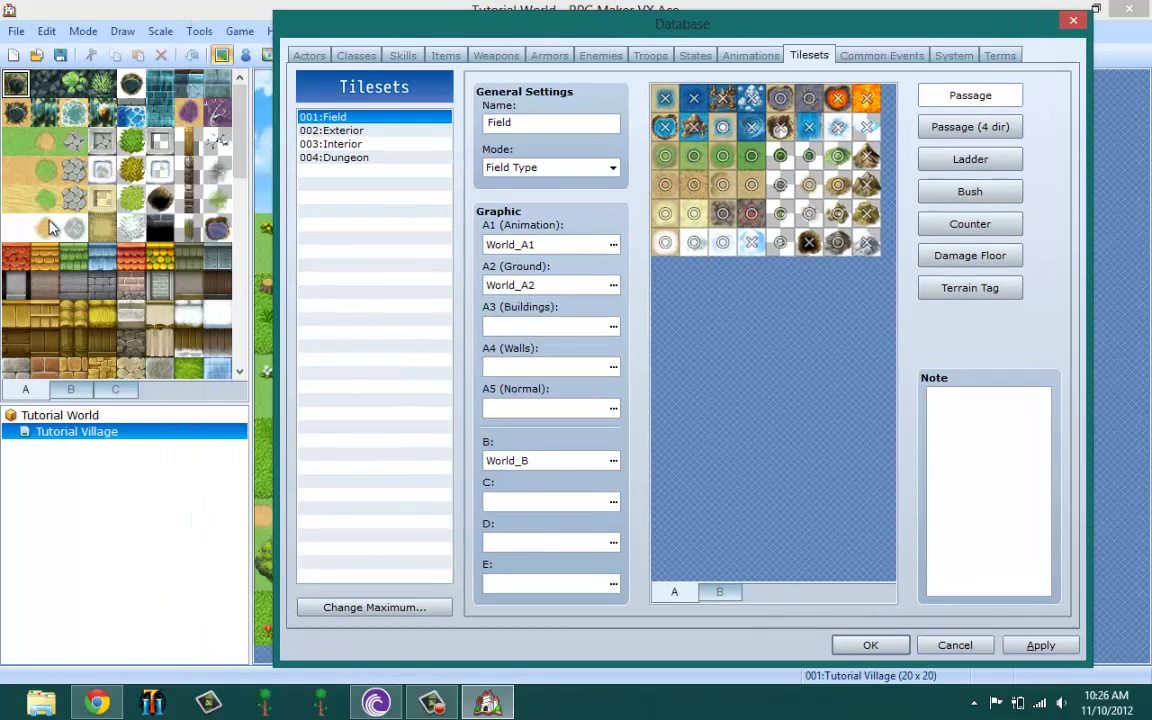
pyautogui.click(372, 131)
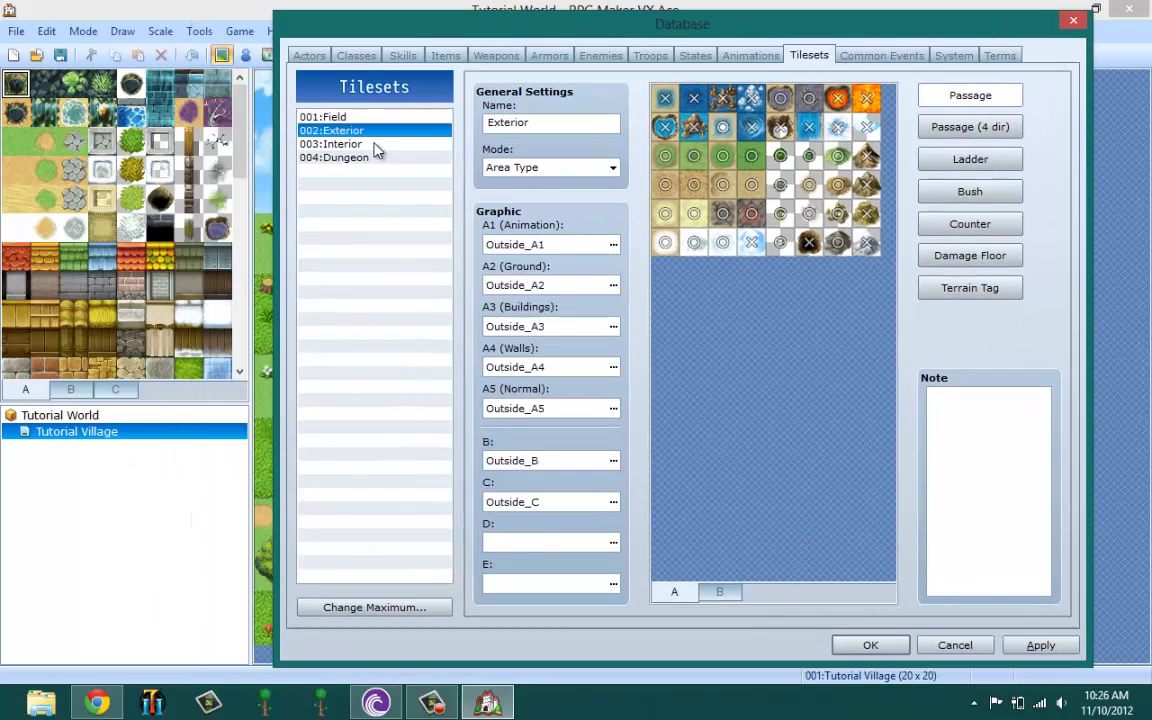
pyautogui.click(370, 145)
pyautogui.click(360, 117)
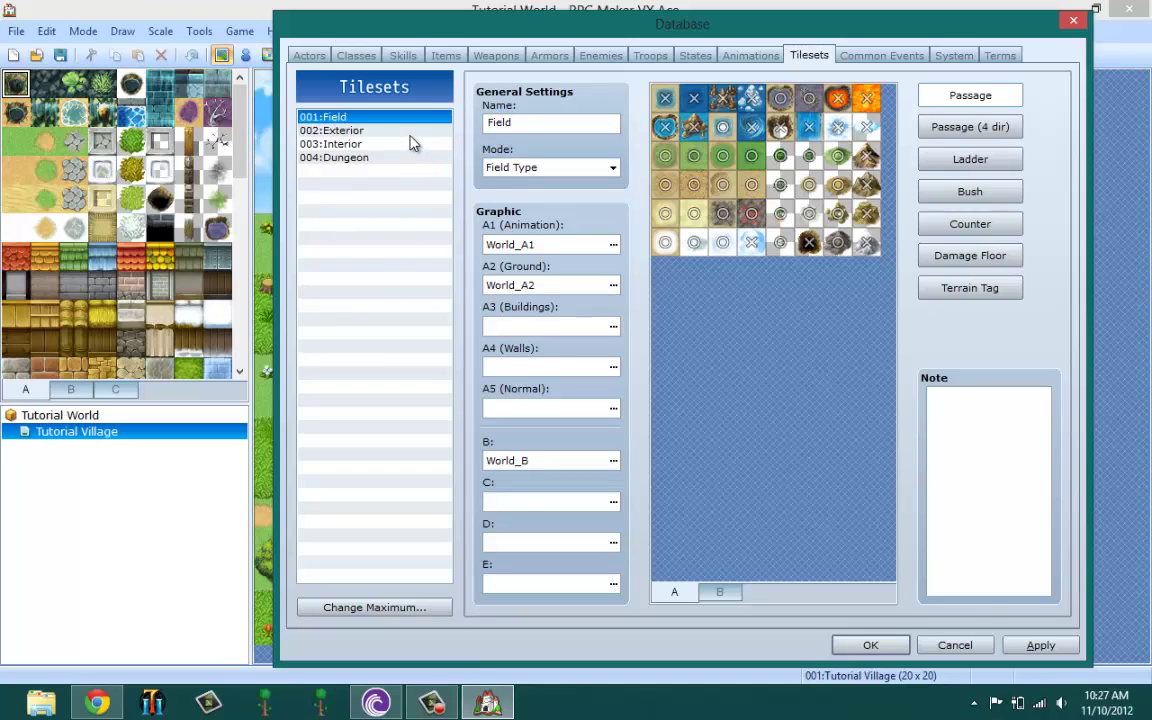
# Leave the Exterior tileset's A5 graphic unchanged, then switch to the Common Events page
pyautogui.click(372, 130)
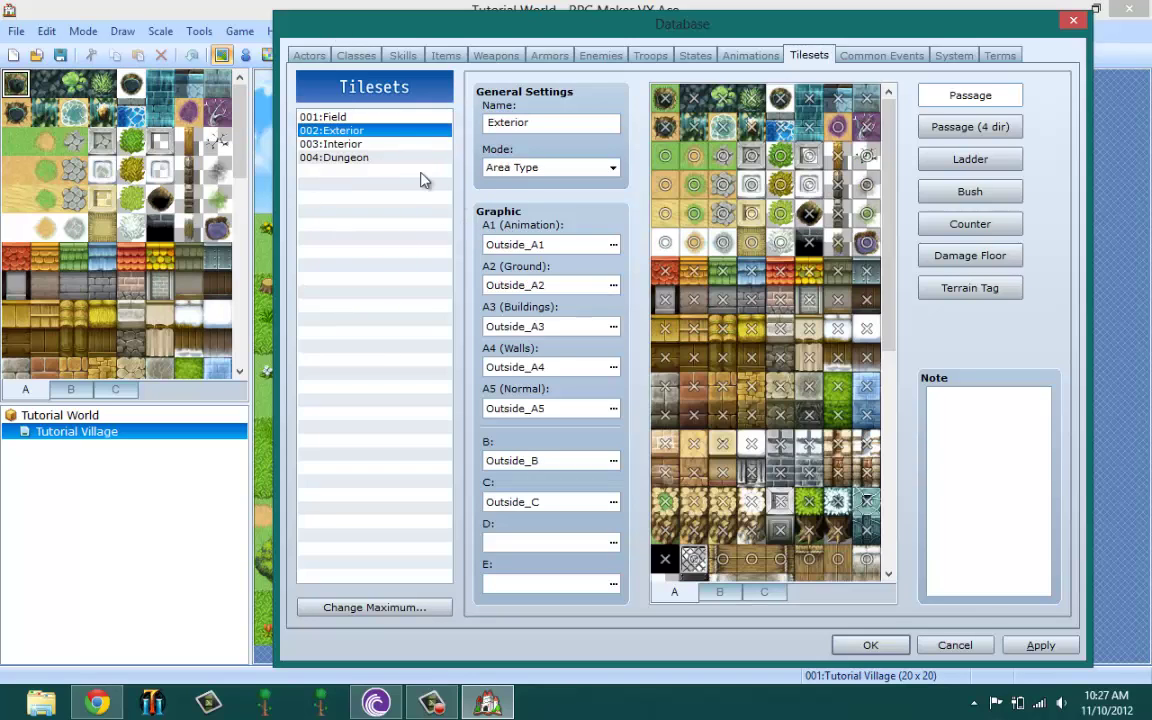
pyautogui.click(613, 408)
pyautogui.click(950, 552)
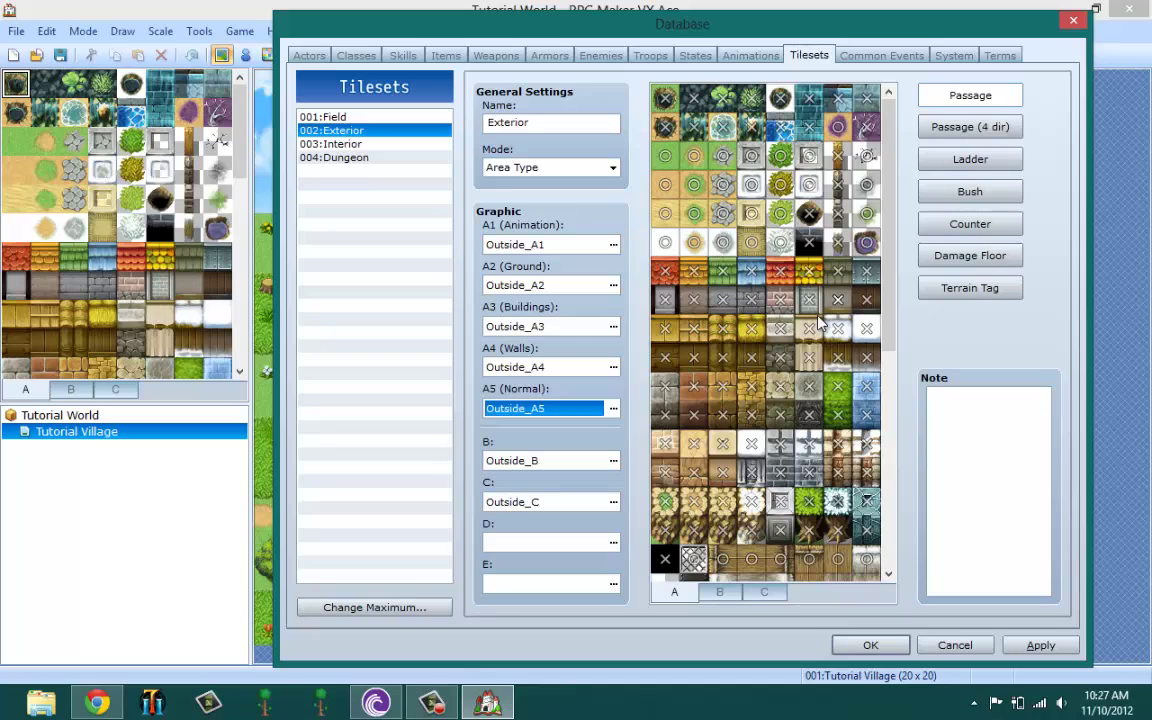
pyautogui.click(856, 60)
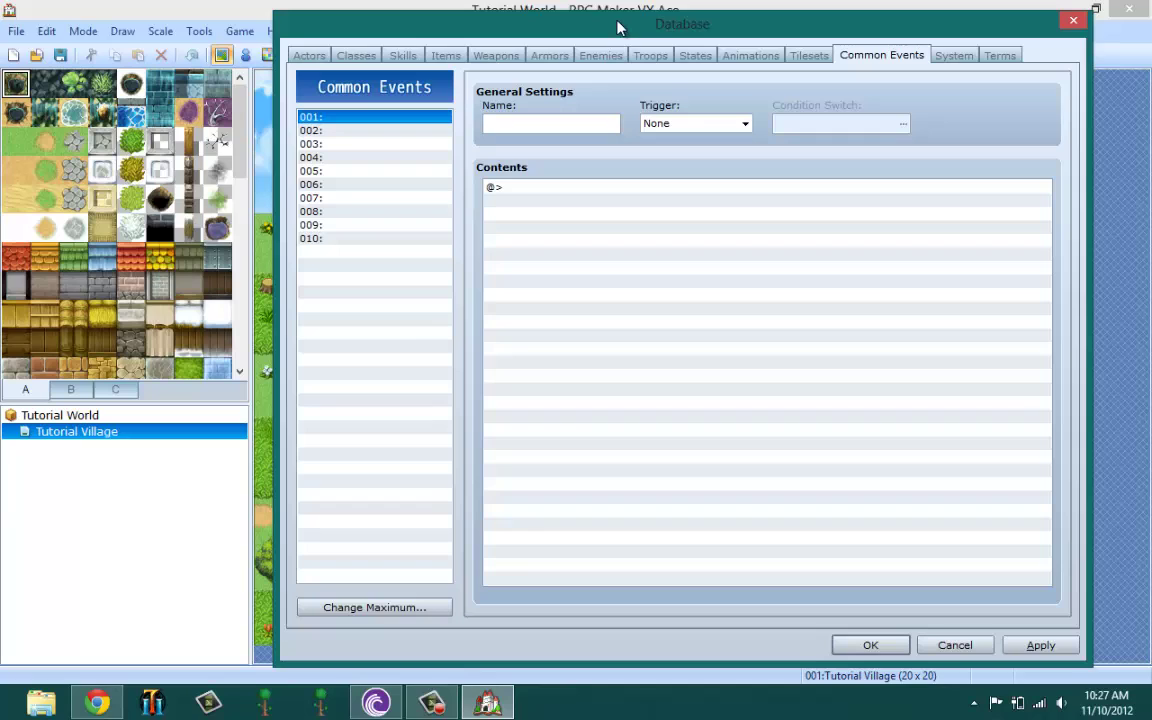
# Select the first content line of common event 001, then view the System page
pyautogui.click(590, 188)
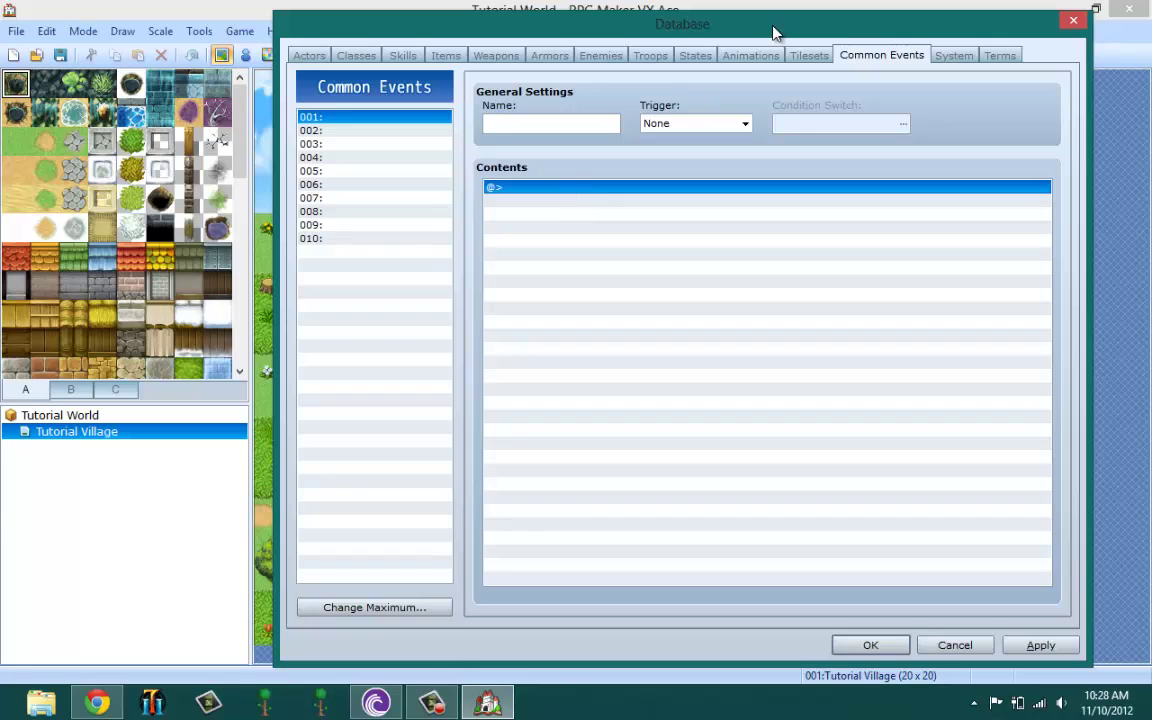
pyautogui.click(943, 62)
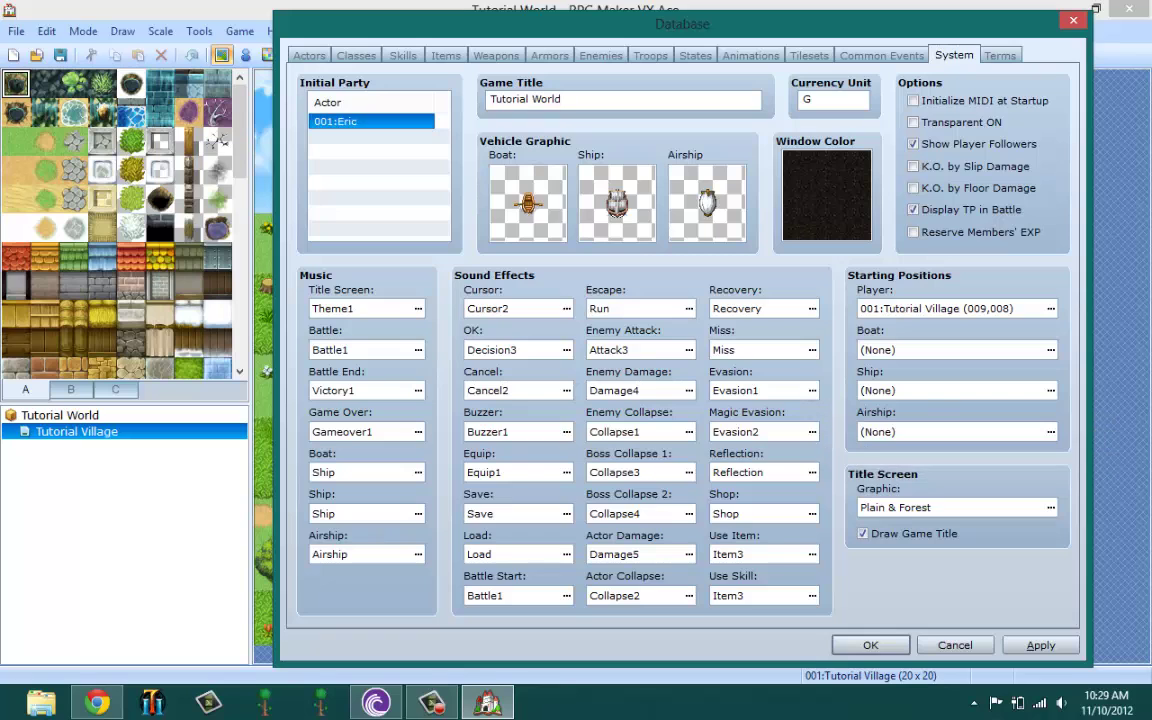
# Keep Plain & Forest as the title screen graphic and move on to the Terms page
pyautogui.click(1050, 508)
pyautogui.click(922, 512)
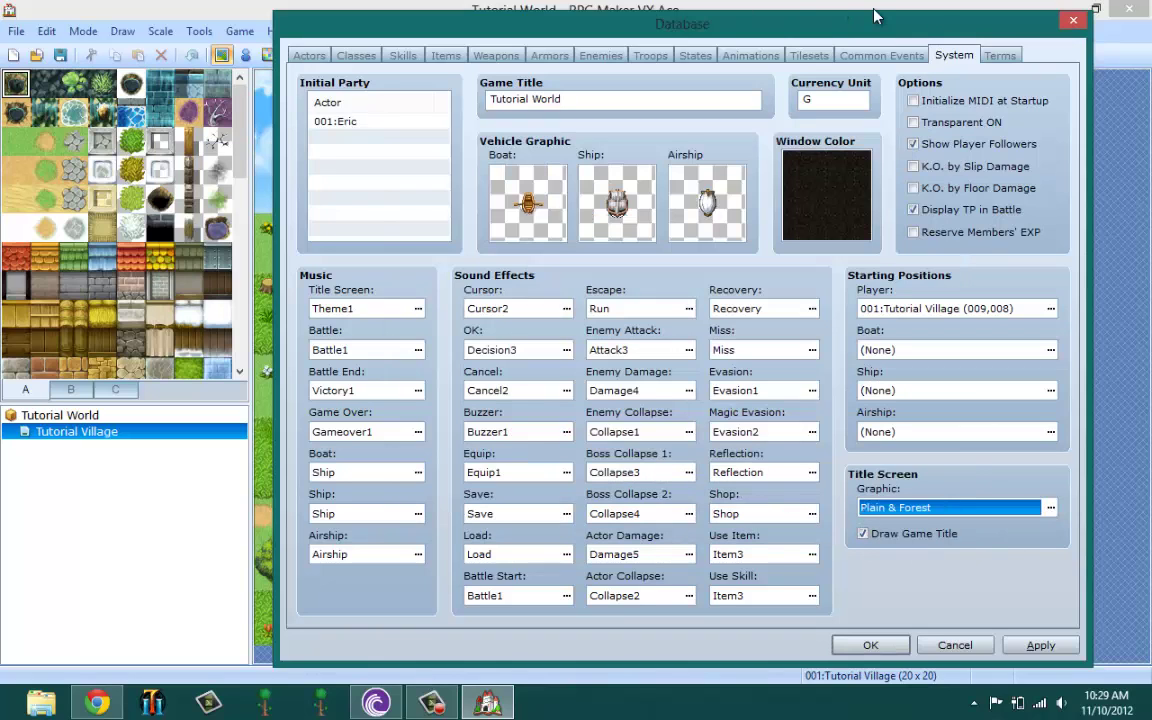
pyautogui.click(1014, 56)
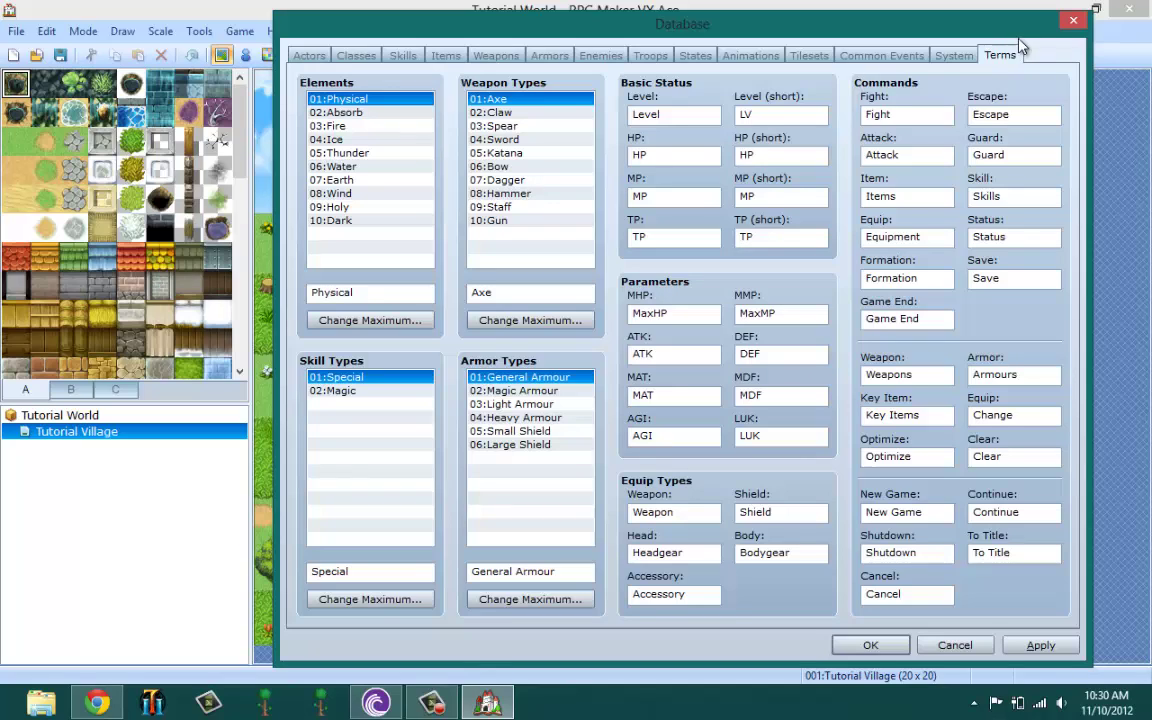
pyautogui.doubleClick(878, 114)
pyautogui.doubleClick(1020, 114)
pyautogui.doubleClick(924, 116)
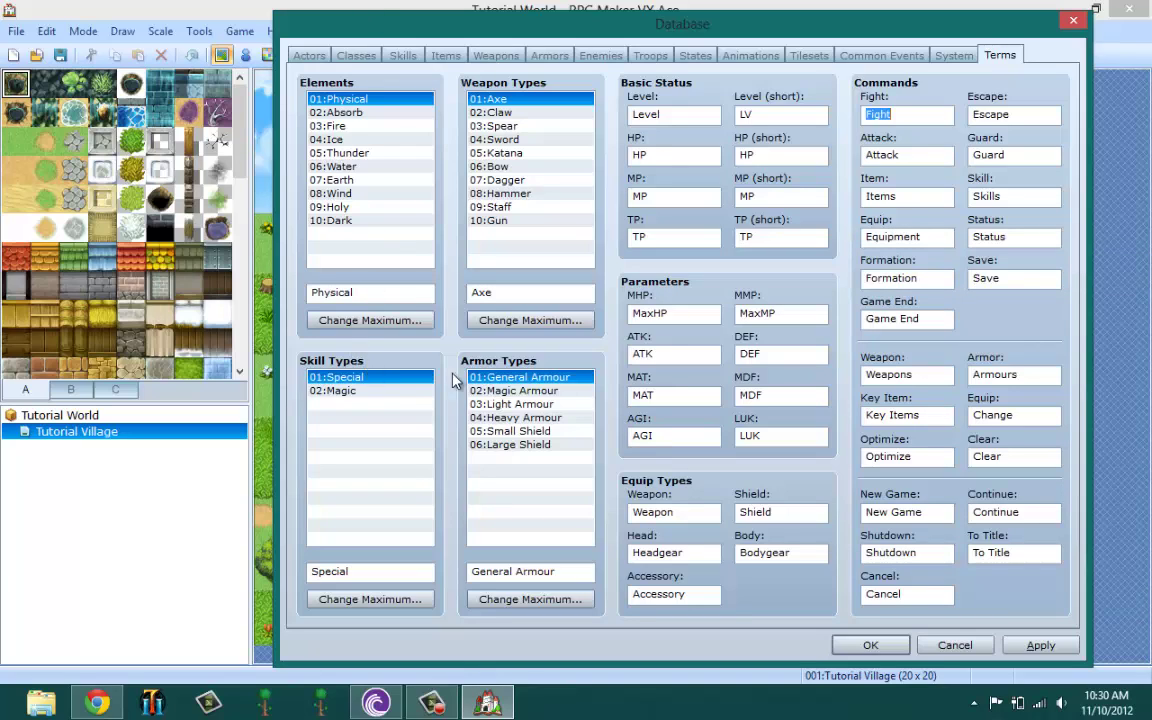
pyautogui.click(355, 377)
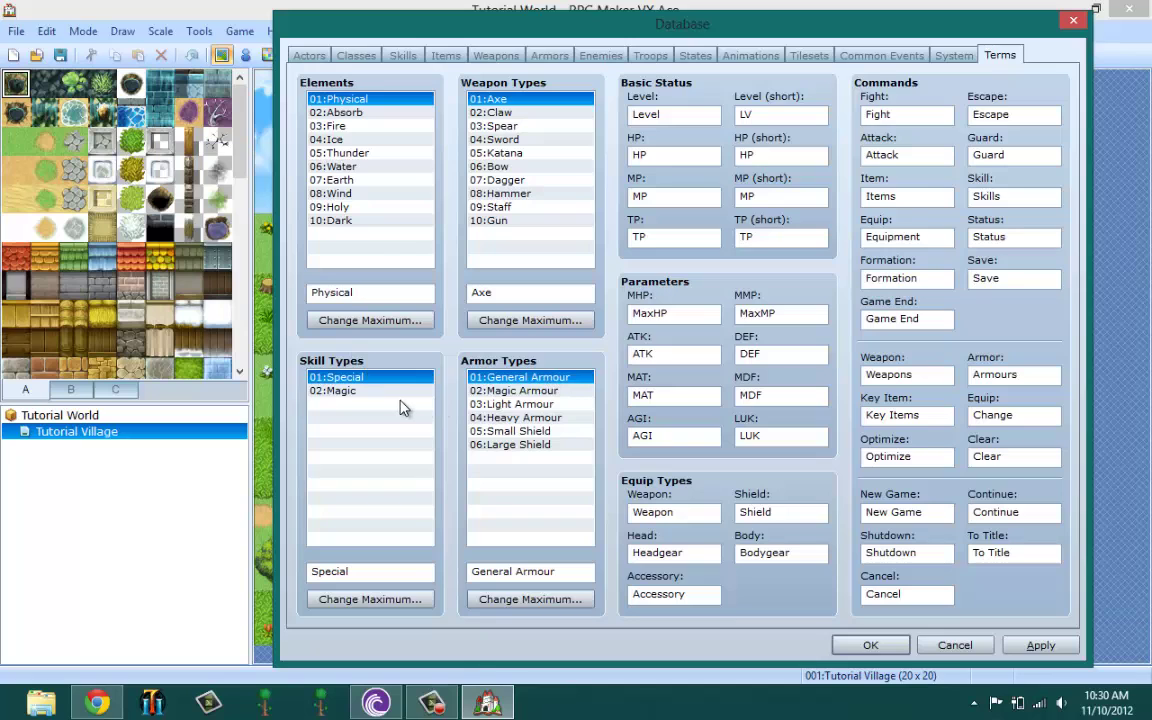
pyautogui.click(404, 57)
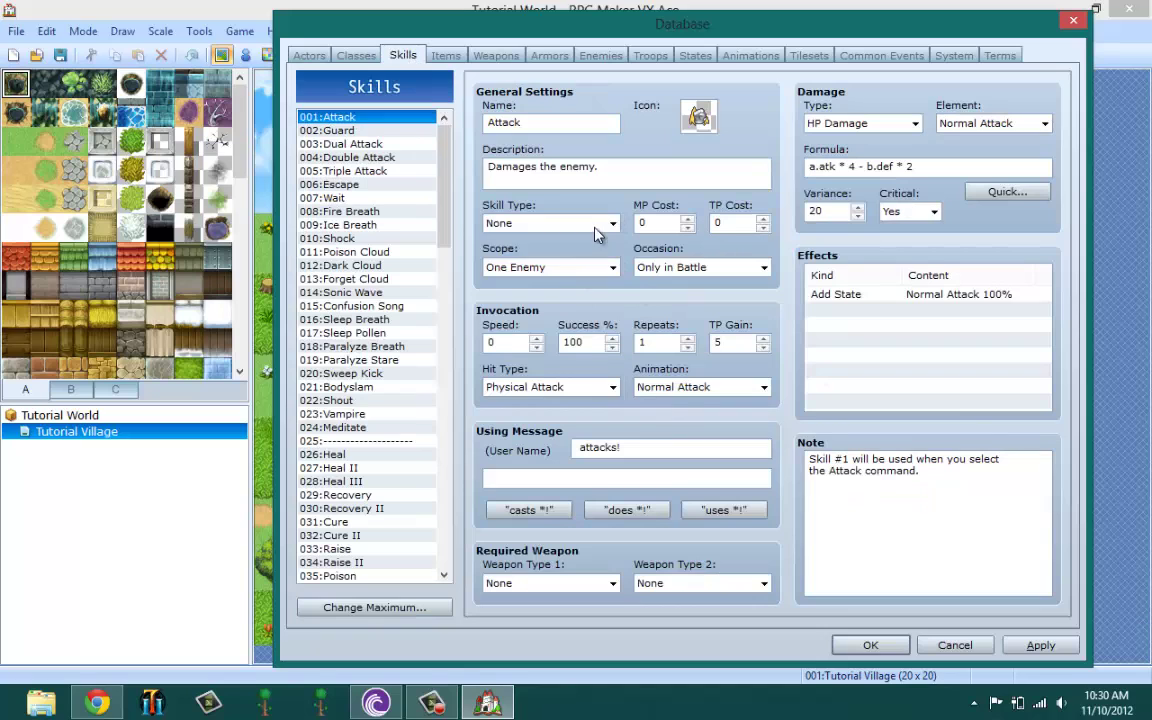
pyautogui.click(597, 224)
pyautogui.click(905, 57)
pyautogui.click(985, 55)
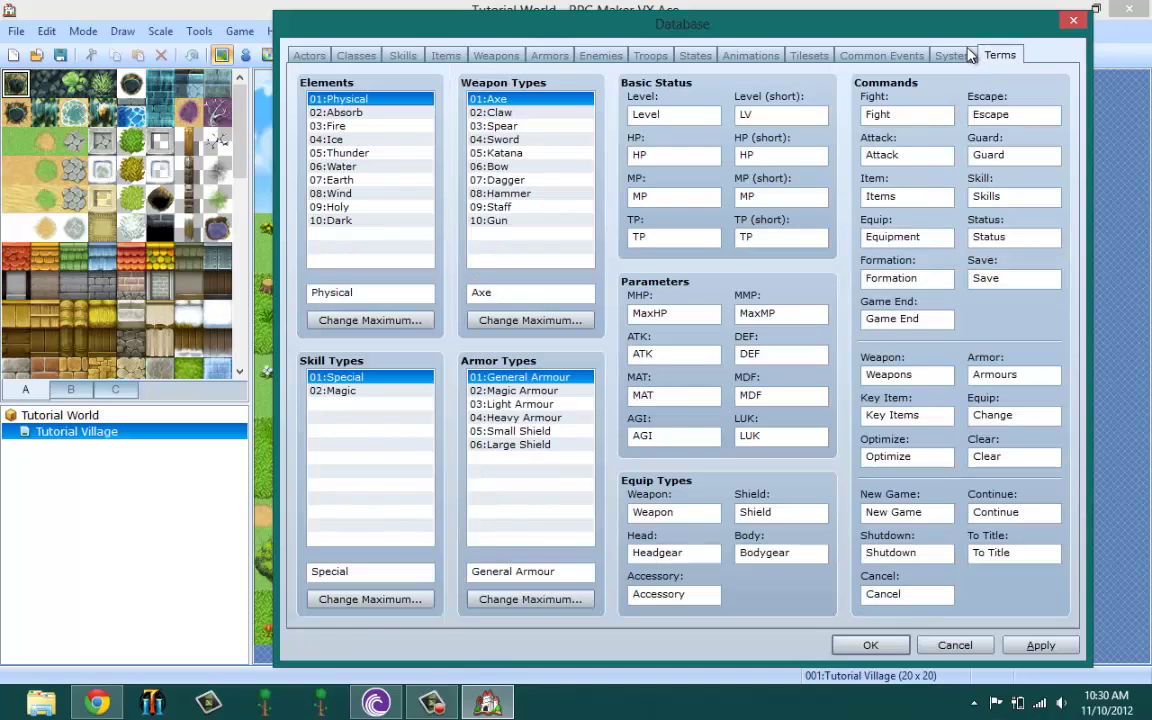
pyautogui.moveTo(507, 207)
pyautogui.click(537, 392)
pyautogui.click(536, 379)
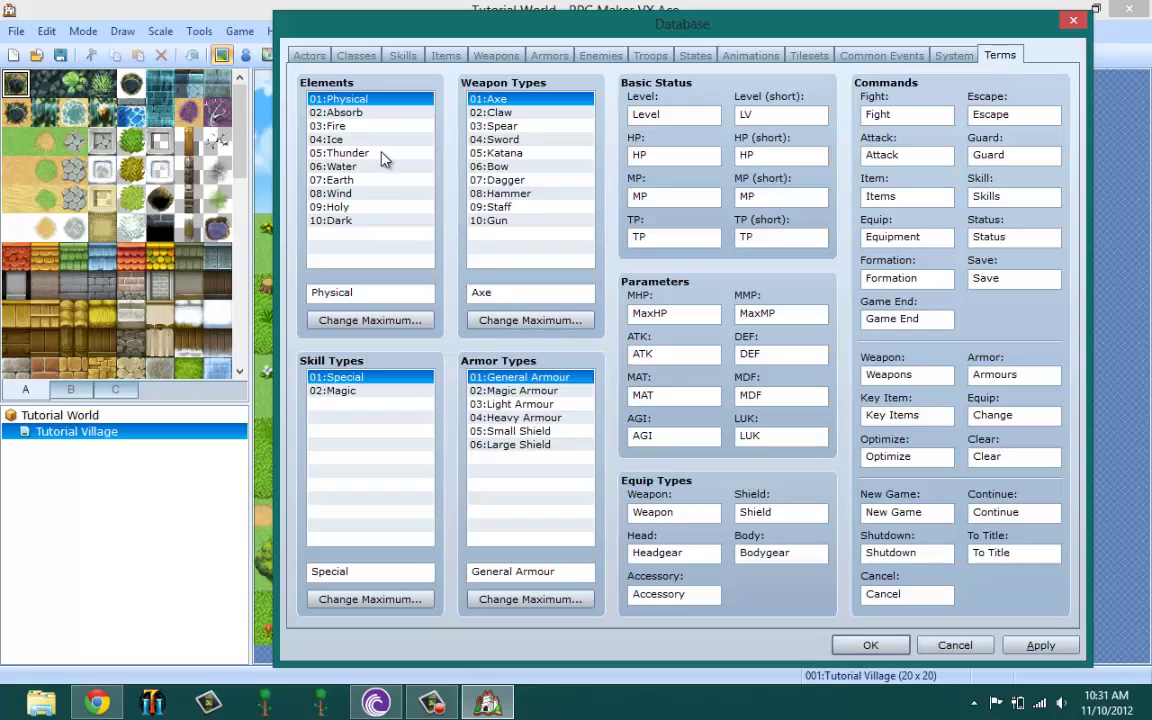
pyautogui.moveTo(381, 160)
pyautogui.press('Tab')
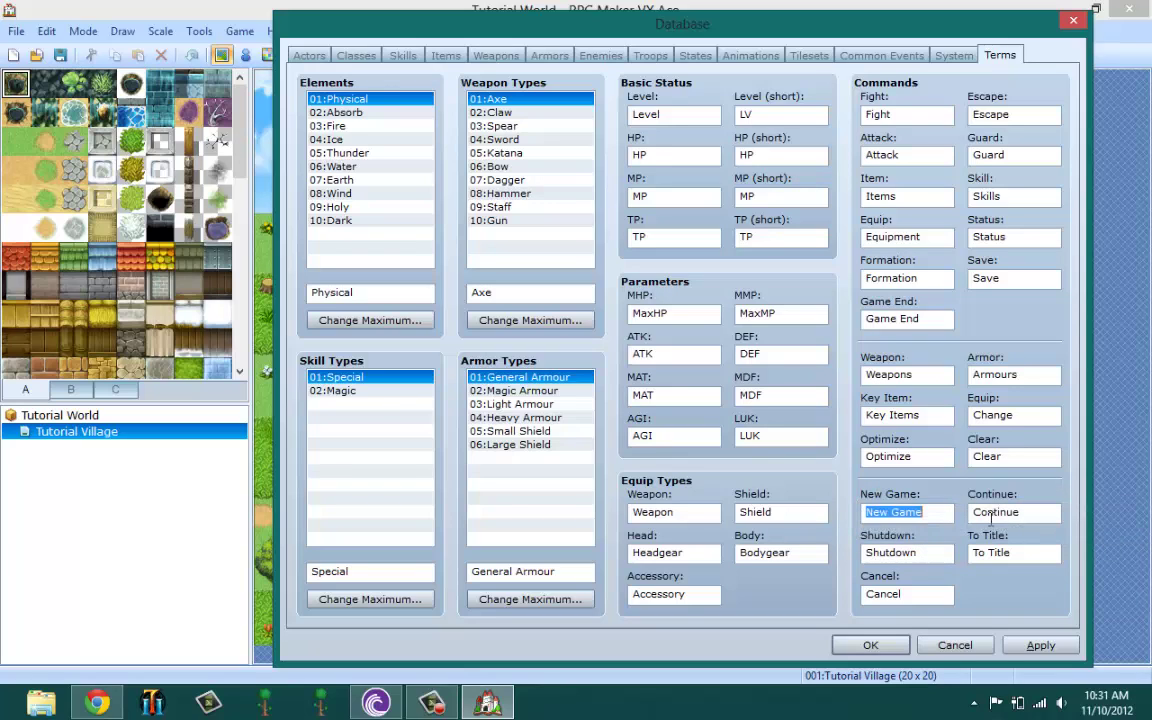
pyautogui.press('Tab')
pyautogui.press('Tab')
pyautogui.hotkey('shift', 'Tab')
pyautogui.hotkey('shift', 'Tab')
pyautogui.press('Tab')
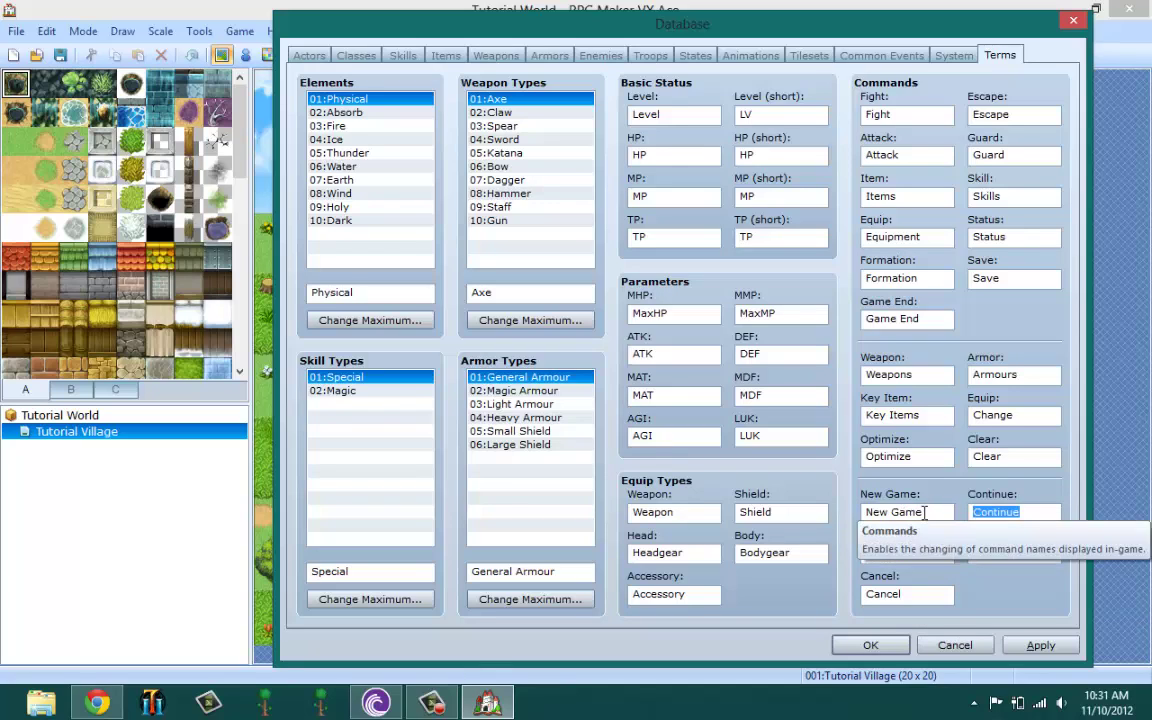
pyautogui.hotkey('shift', 'Tab')
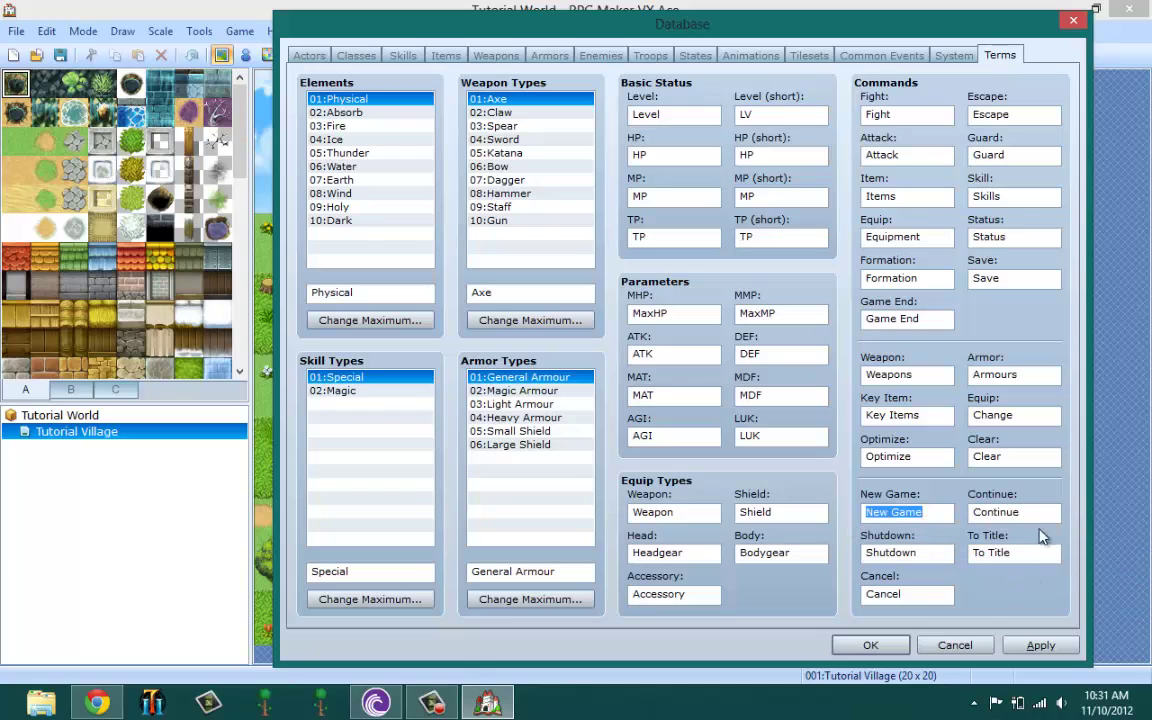
pyautogui.press('Tab')
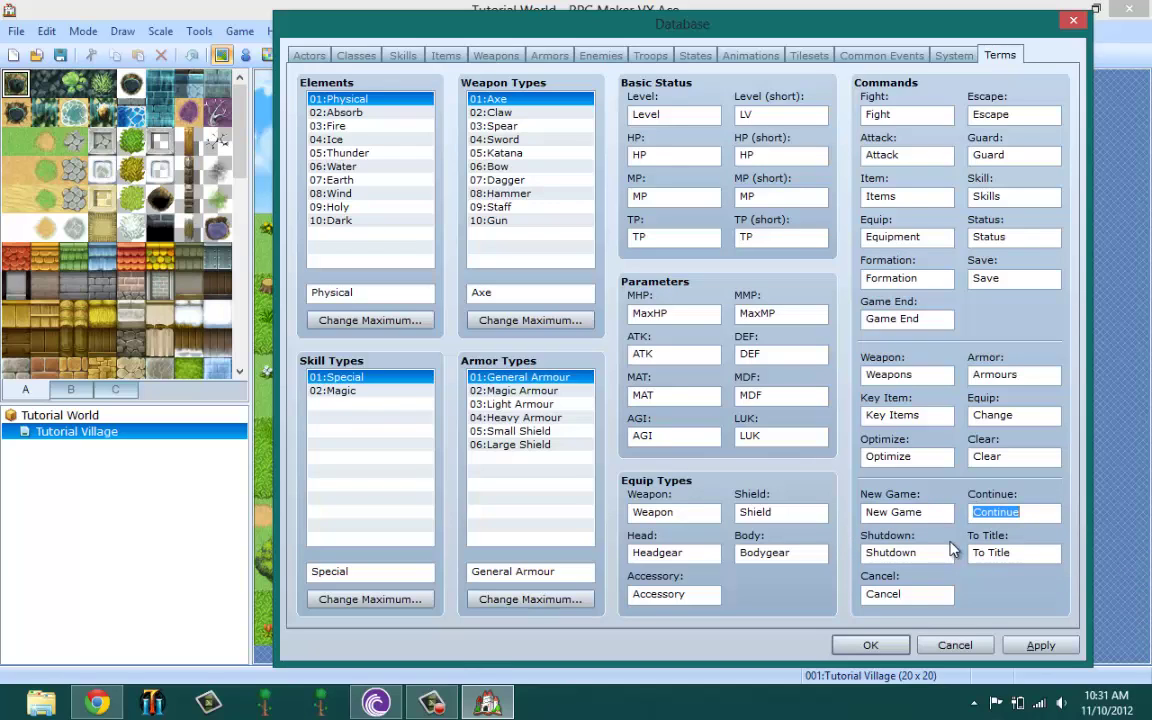
pyautogui.press('Tab')
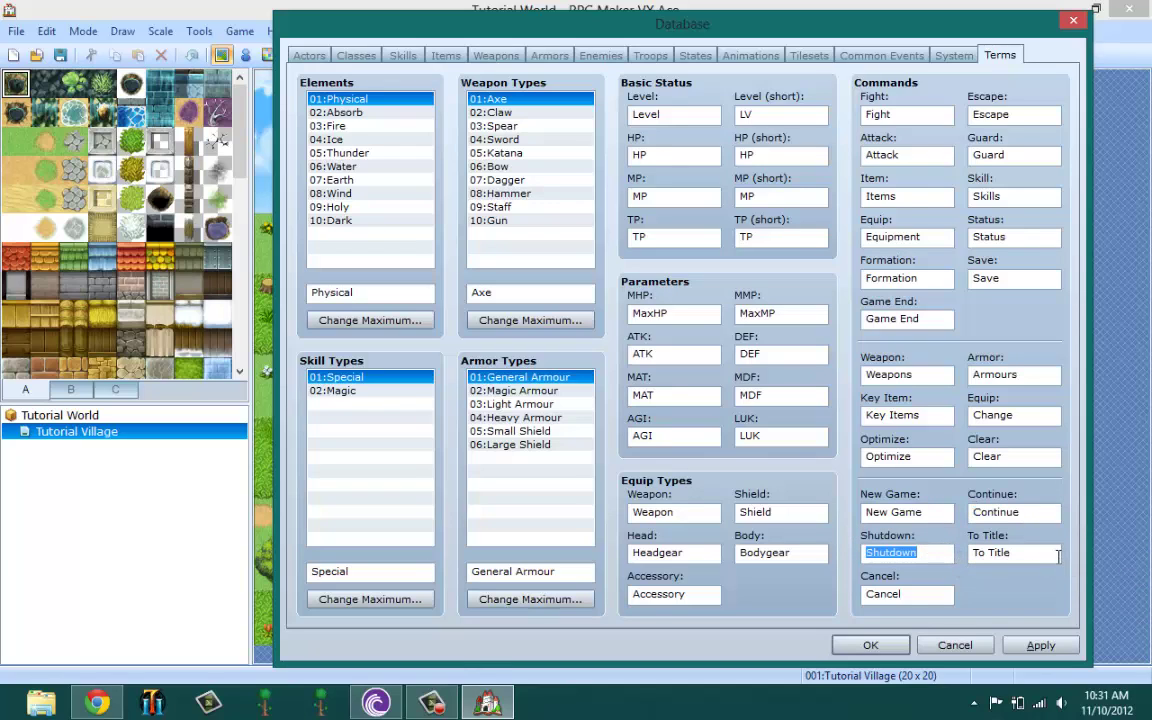
pyautogui.press('Tab')
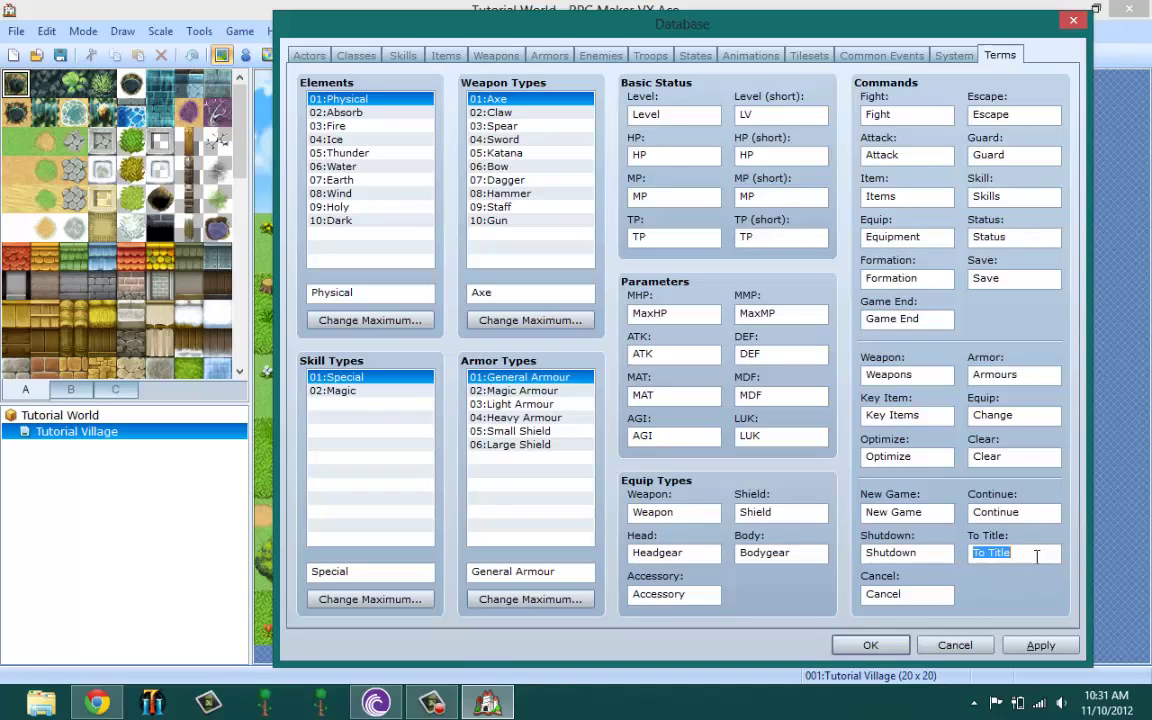
pyautogui.press('Tab')
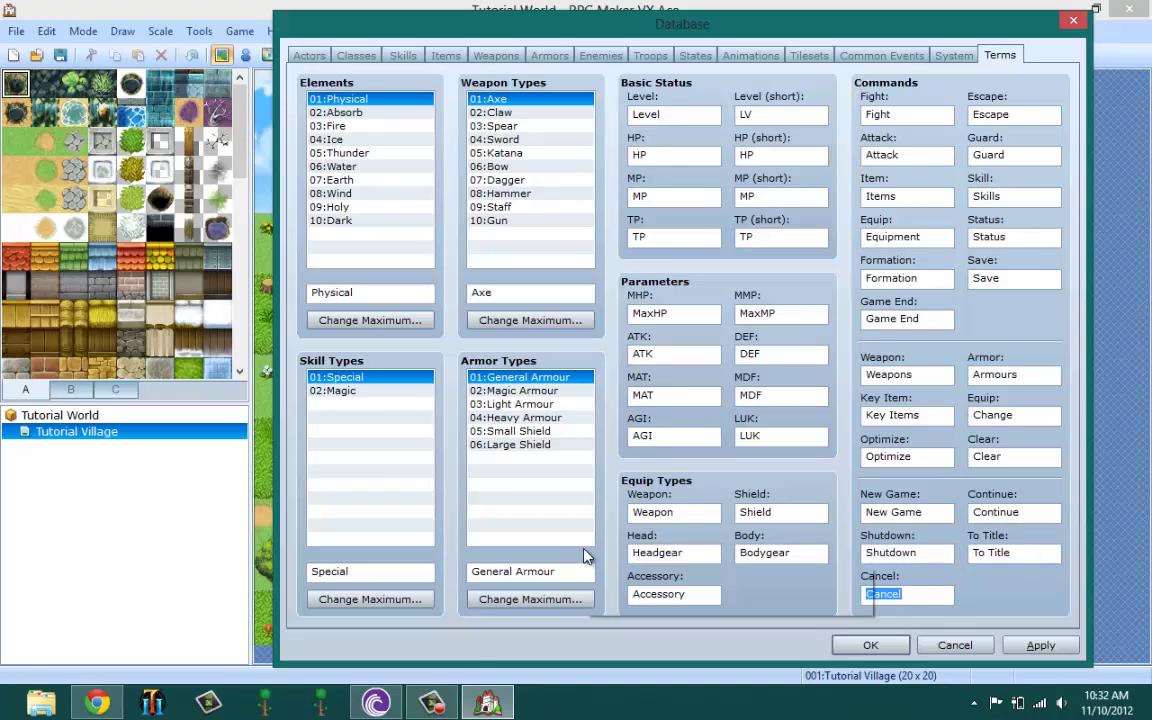
# Close the Database without saving, glance at the MyTime timer, and return to the Tutorial Village map
pyautogui.click(955, 645)
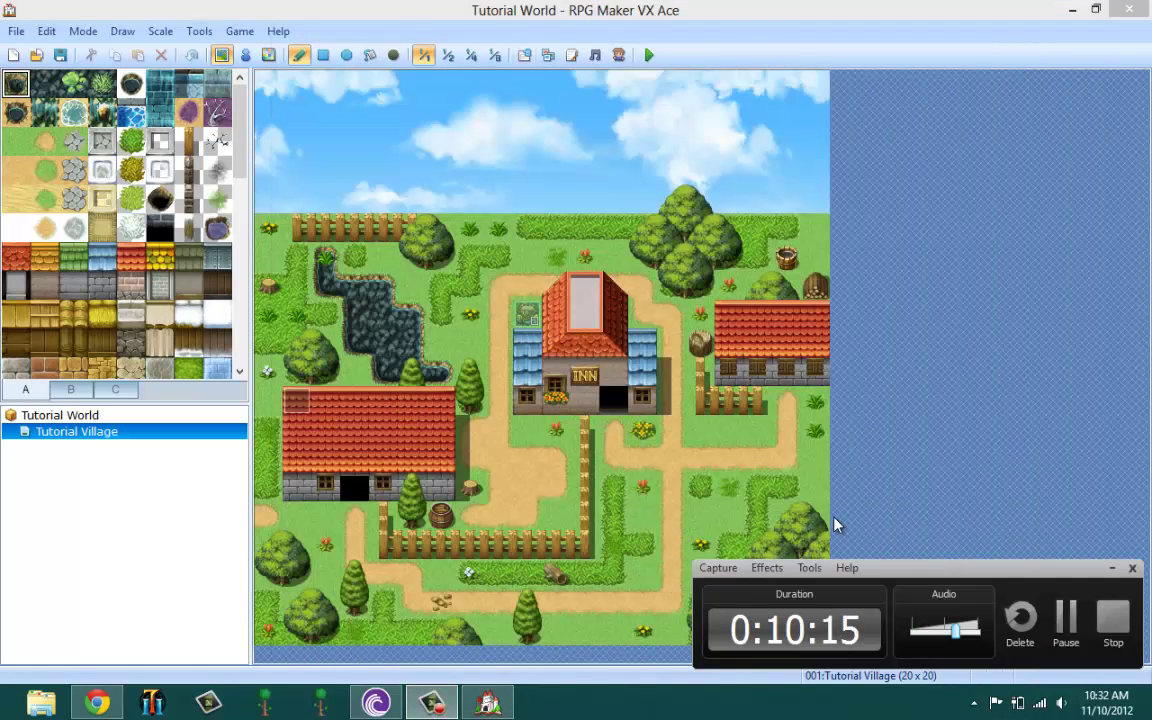
pyautogui.moveTo(3, 8)
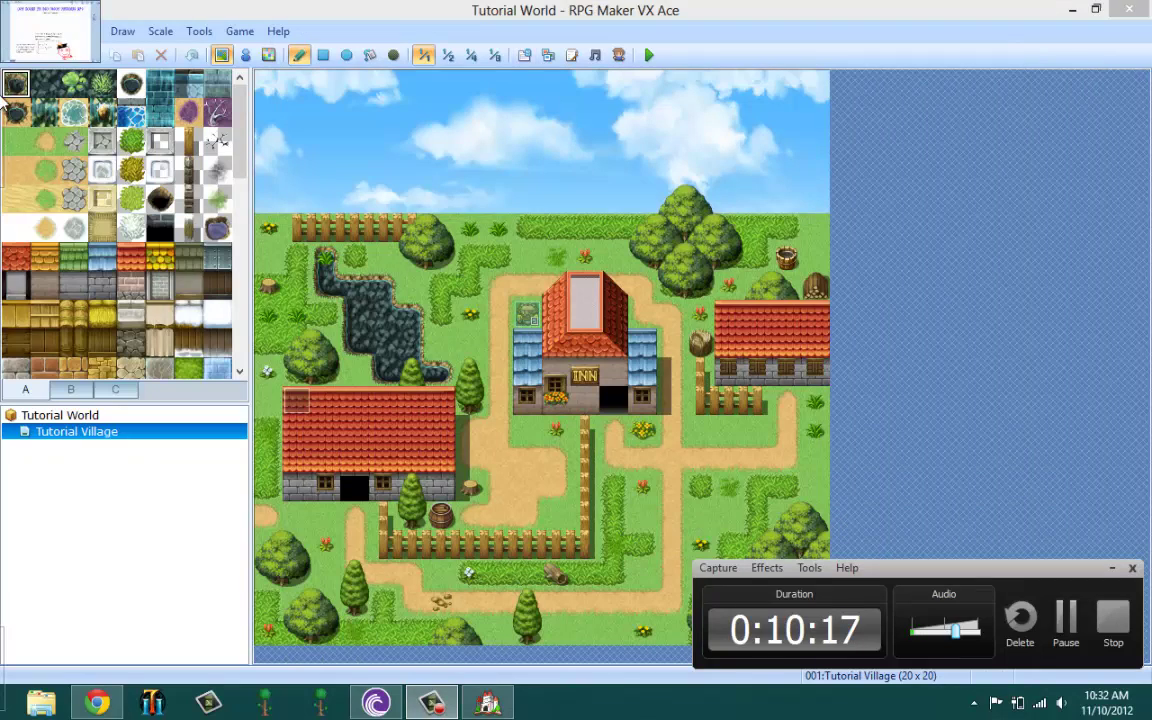
pyautogui.click(26, 140)
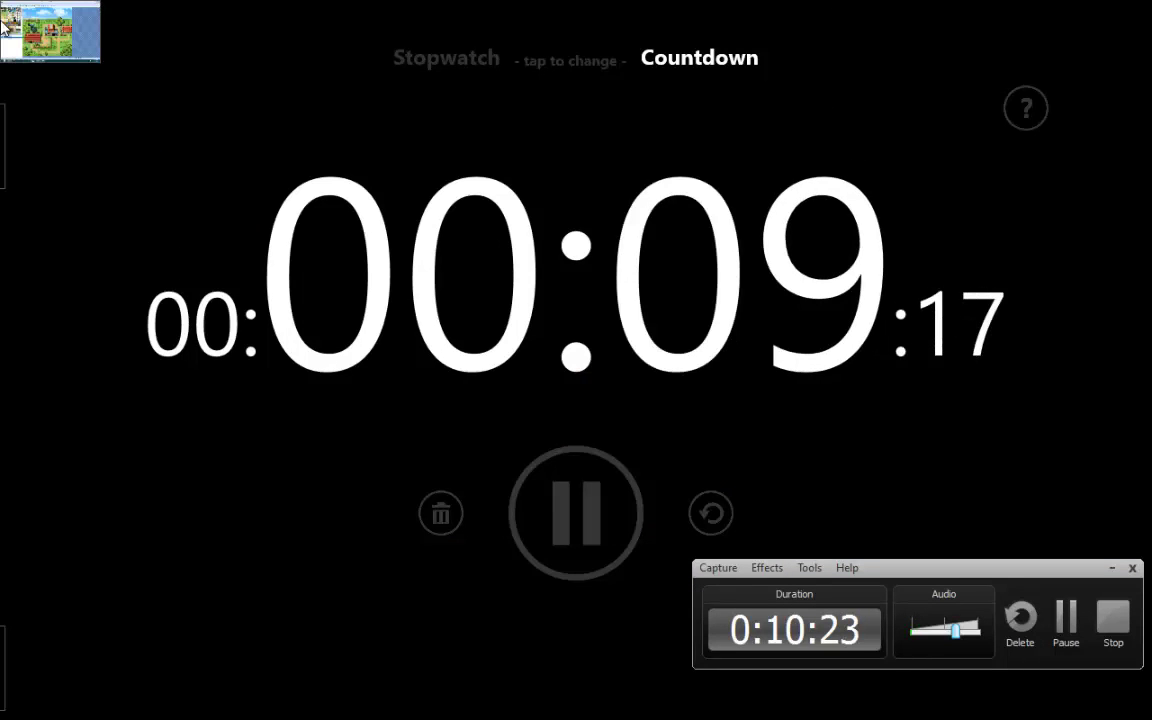
pyautogui.click(5, 26)
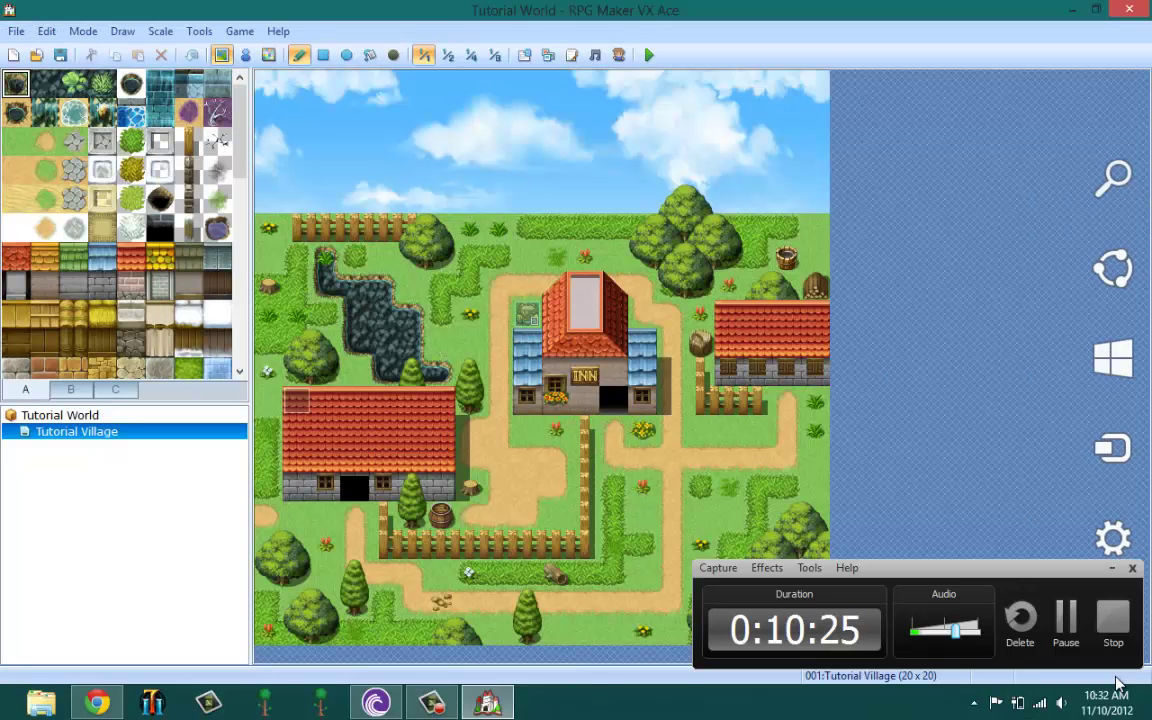